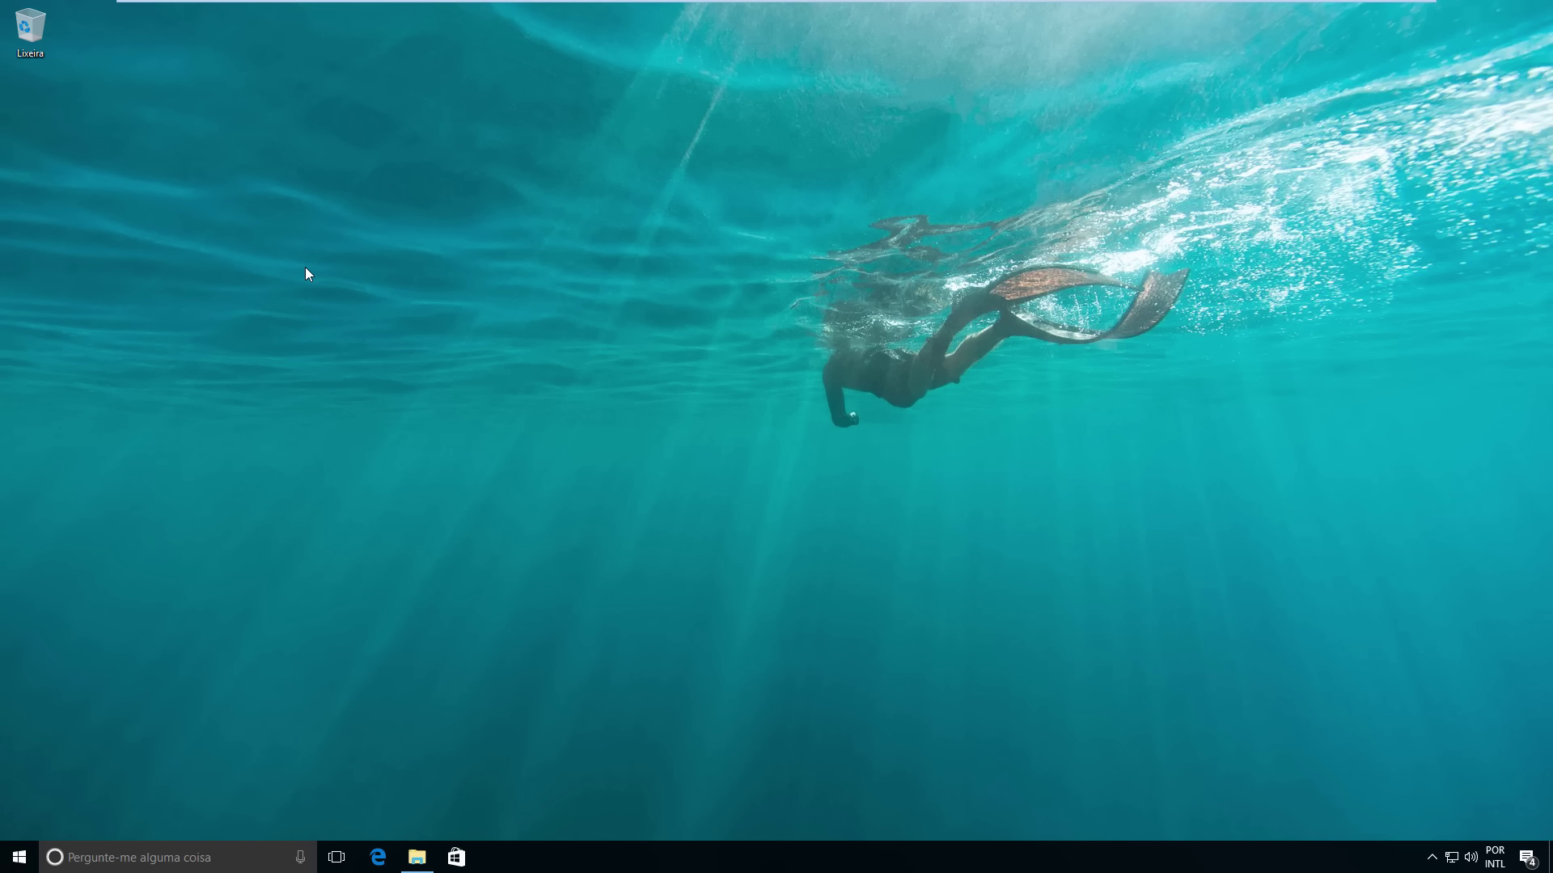
# Open File Explorer from the desktop
pyautogui.press('super')
pyautogui.rightClick(19, 858)
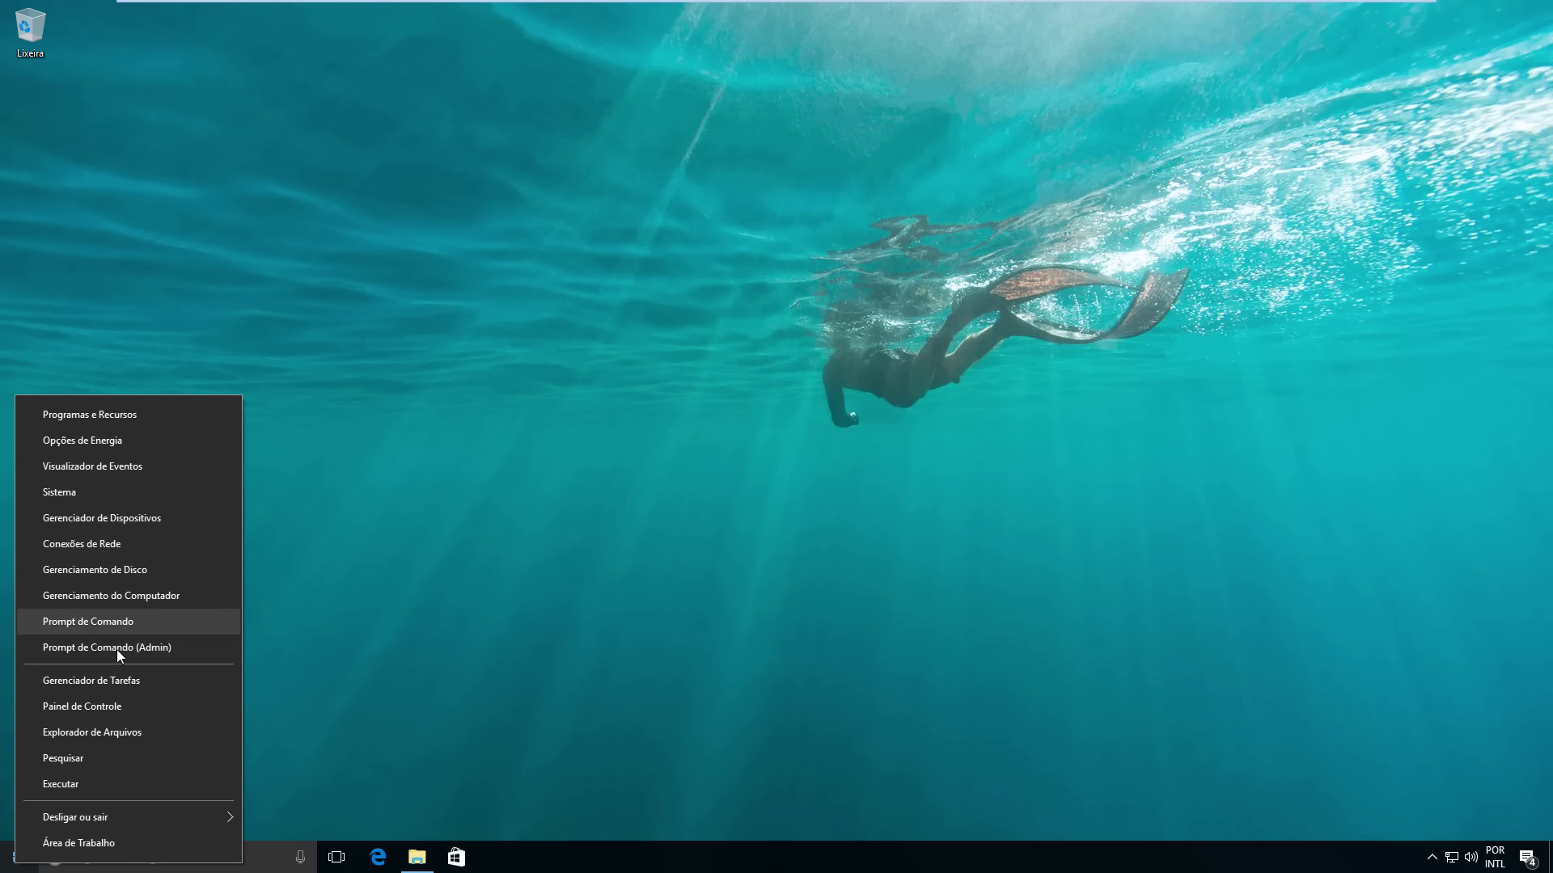
pyautogui.click(100, 732)
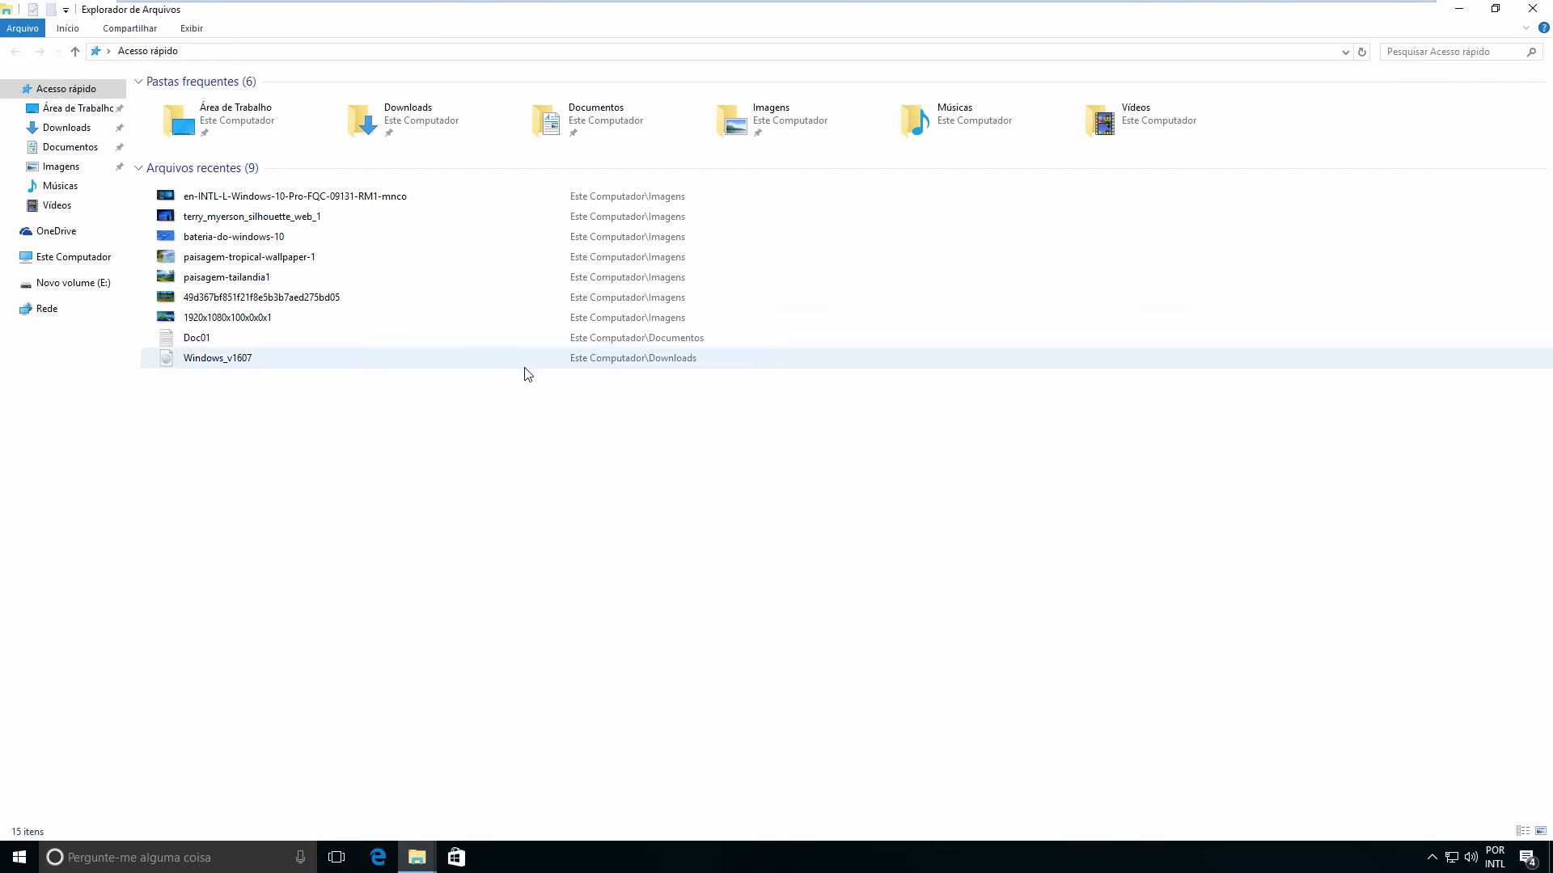
# Browse to the user's profile folder under C:\Users and show its full path
pyautogui.click(418, 857)
pyautogui.click(500, 793)
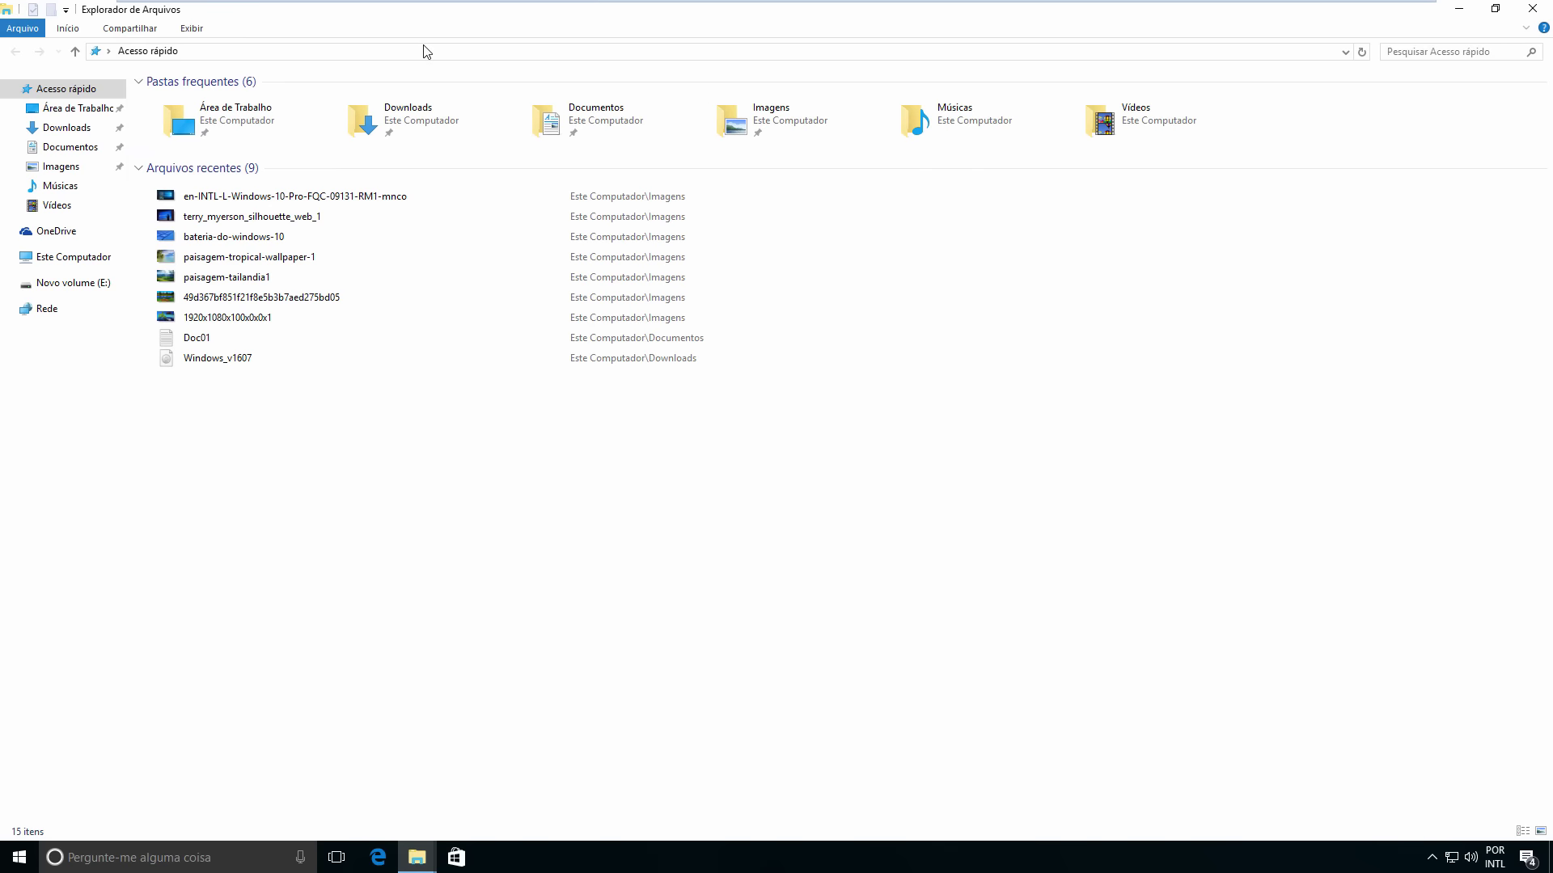
pyautogui.click(418, 857)
pyautogui.click(372, 781)
pyautogui.click(485, 53)
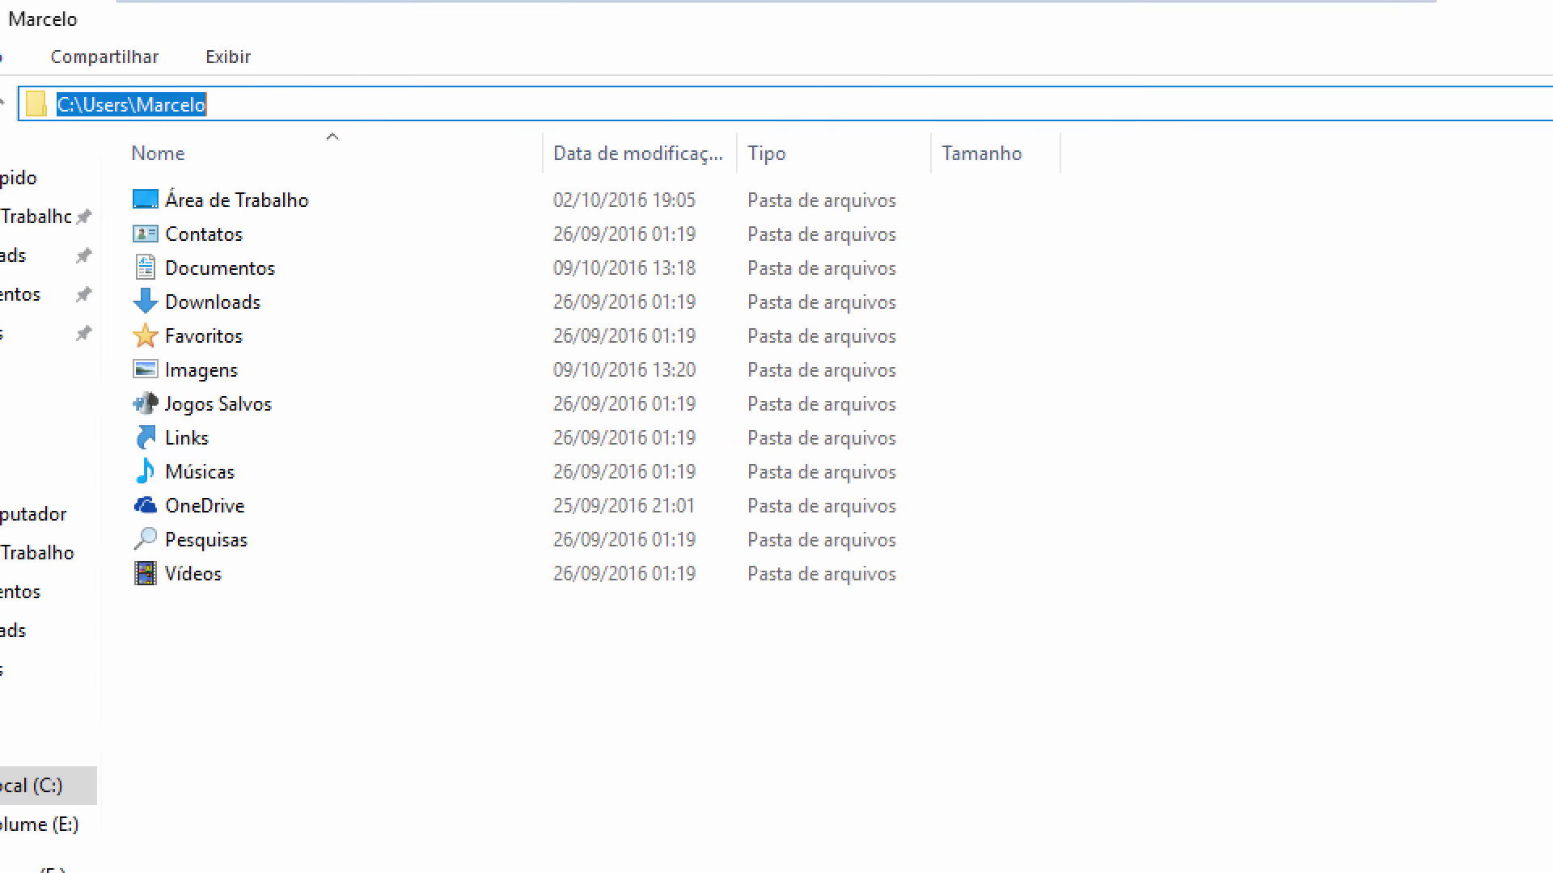
pyautogui.moveTo(98, 90); pyautogui.dragTo(260, 121)
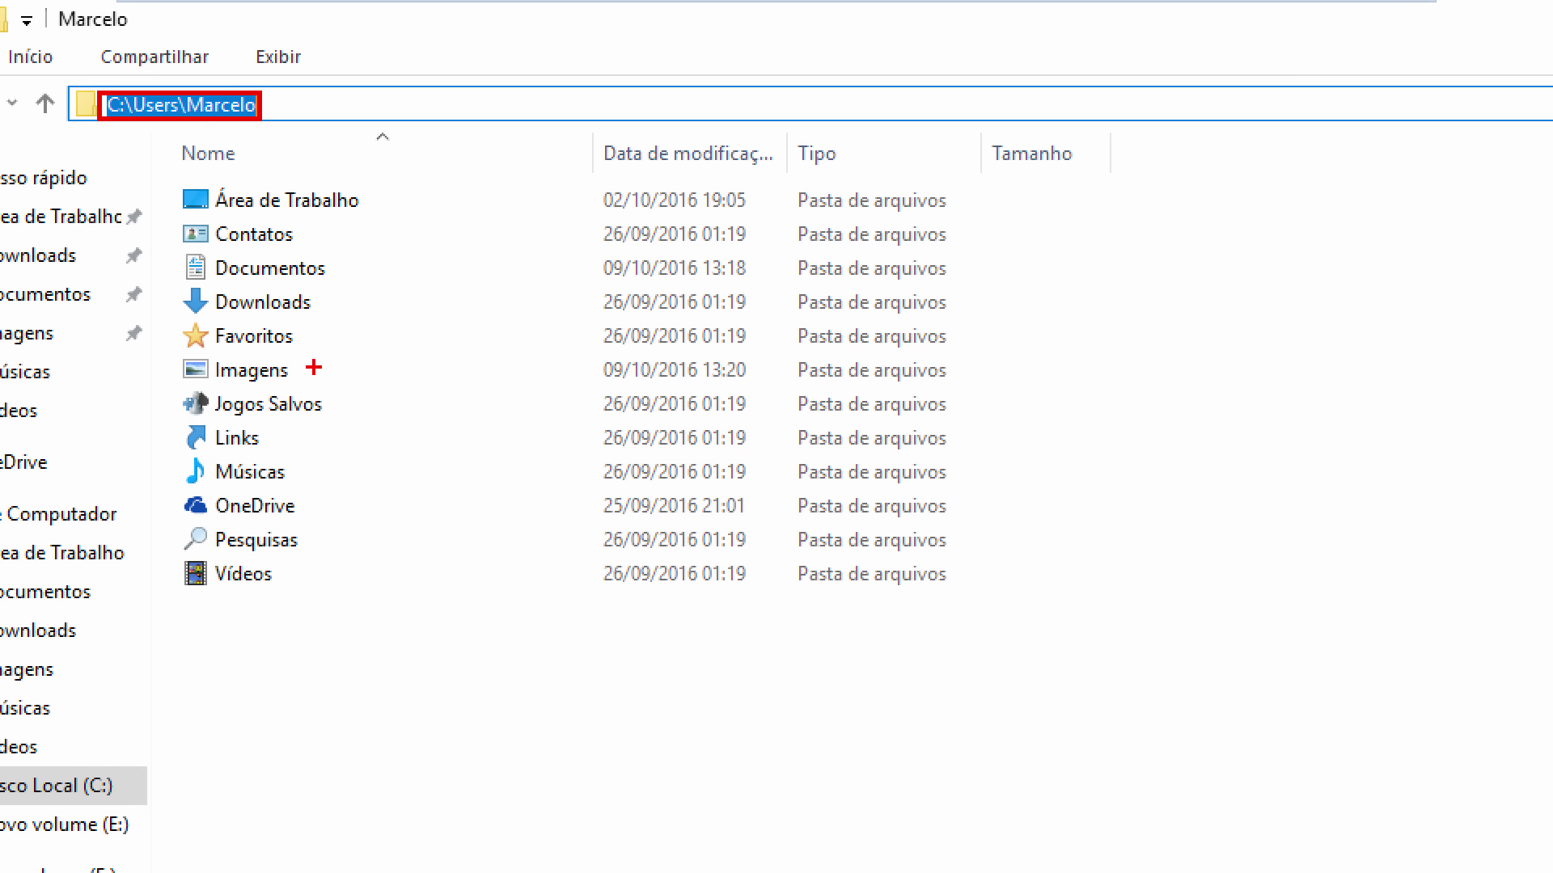
pyautogui.press('Escape')
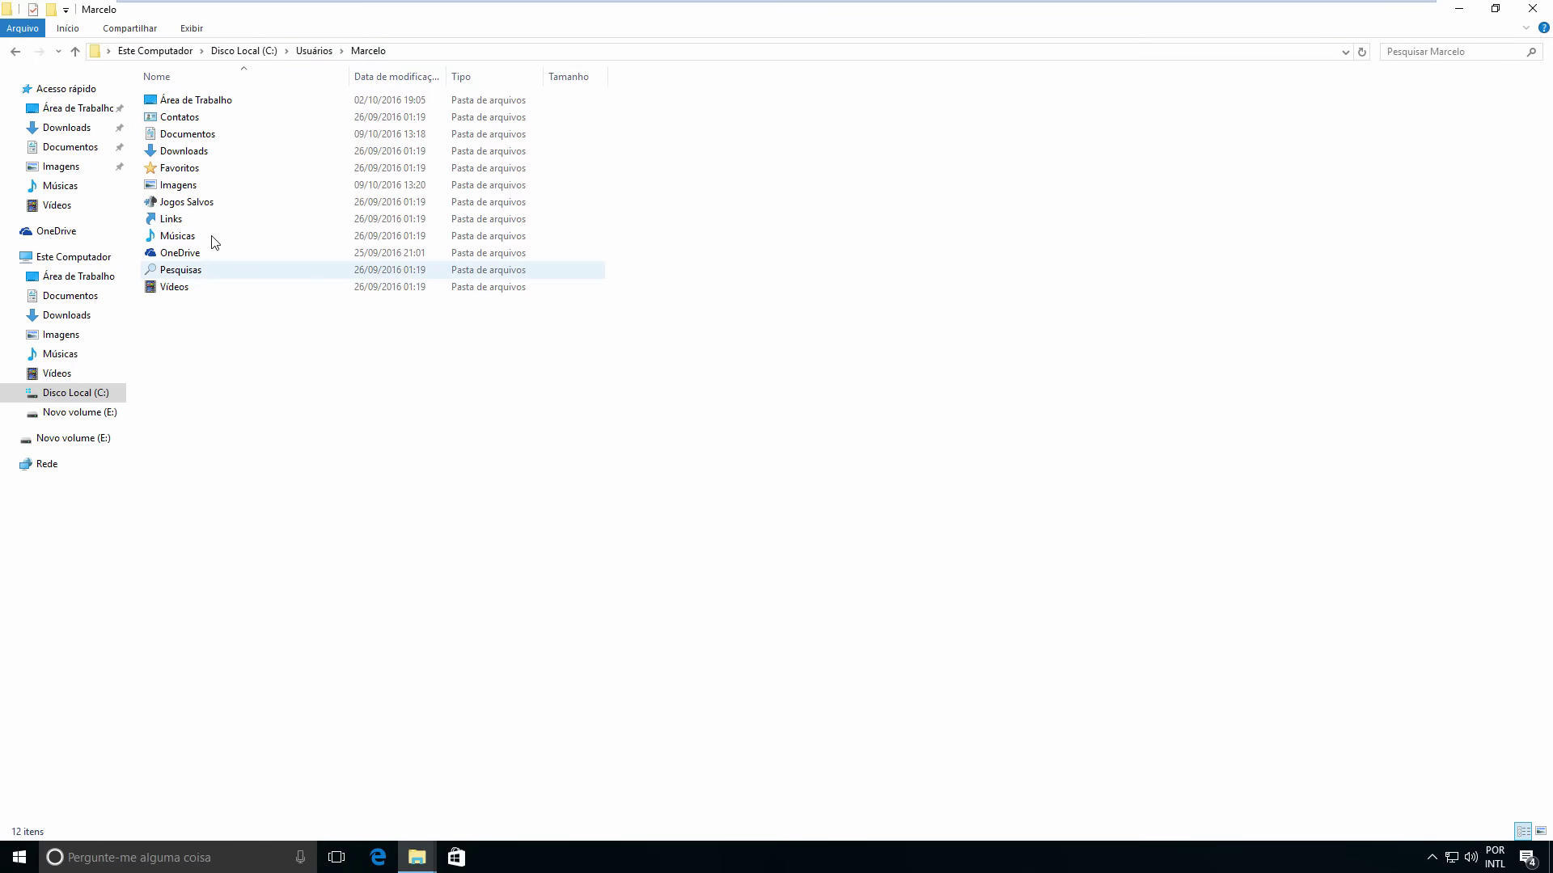
# Open the location settings in the Downloads folder's properties and move the dialog clear of the file list
pyautogui.rightClick(78, 133)
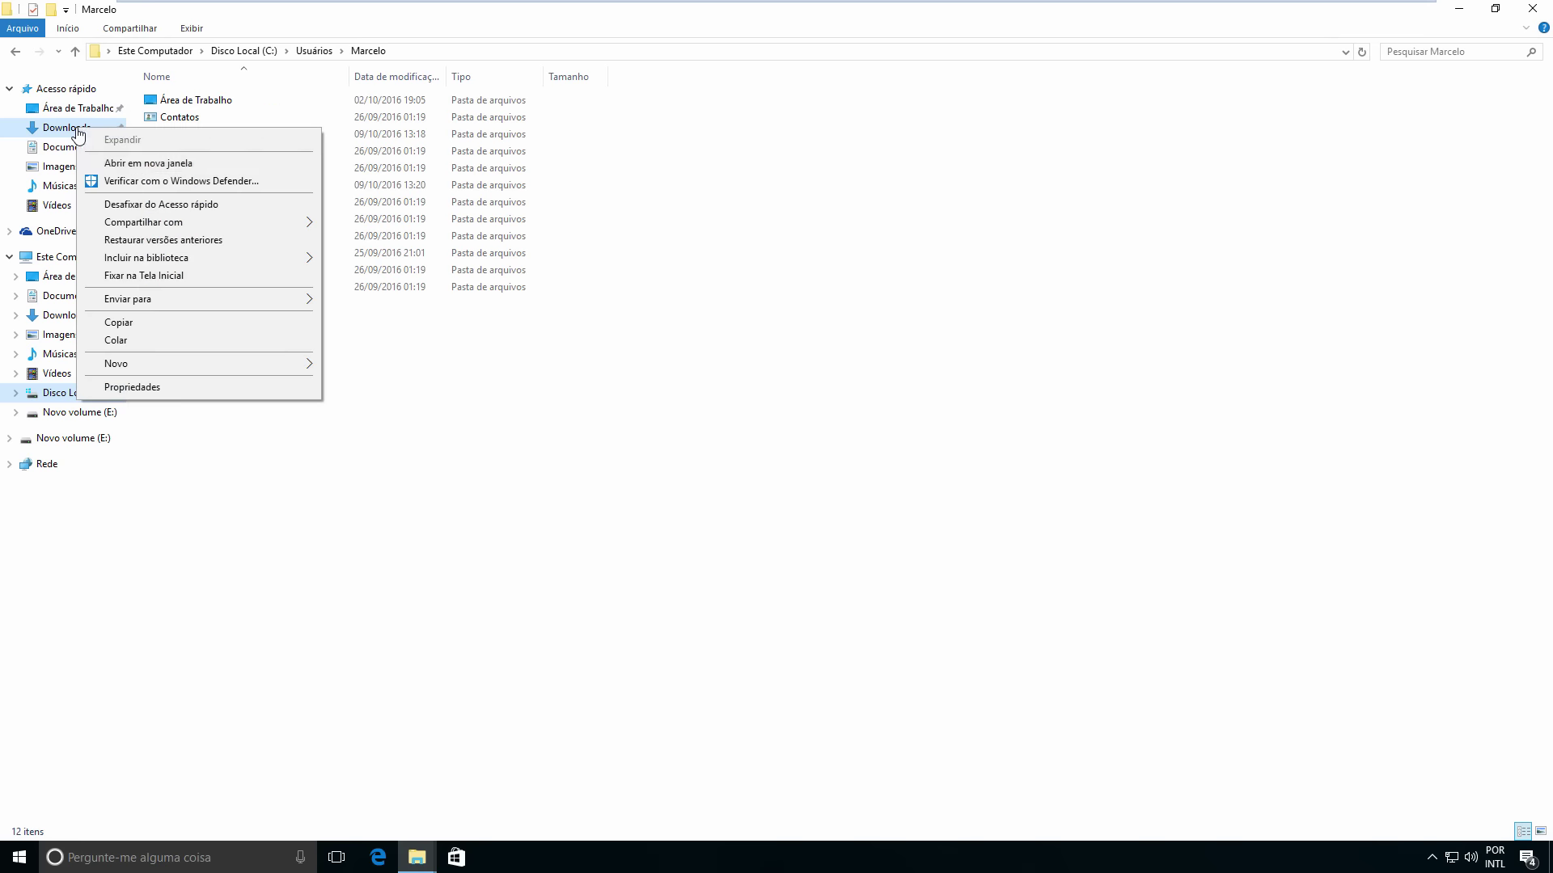
pyautogui.click(148, 387)
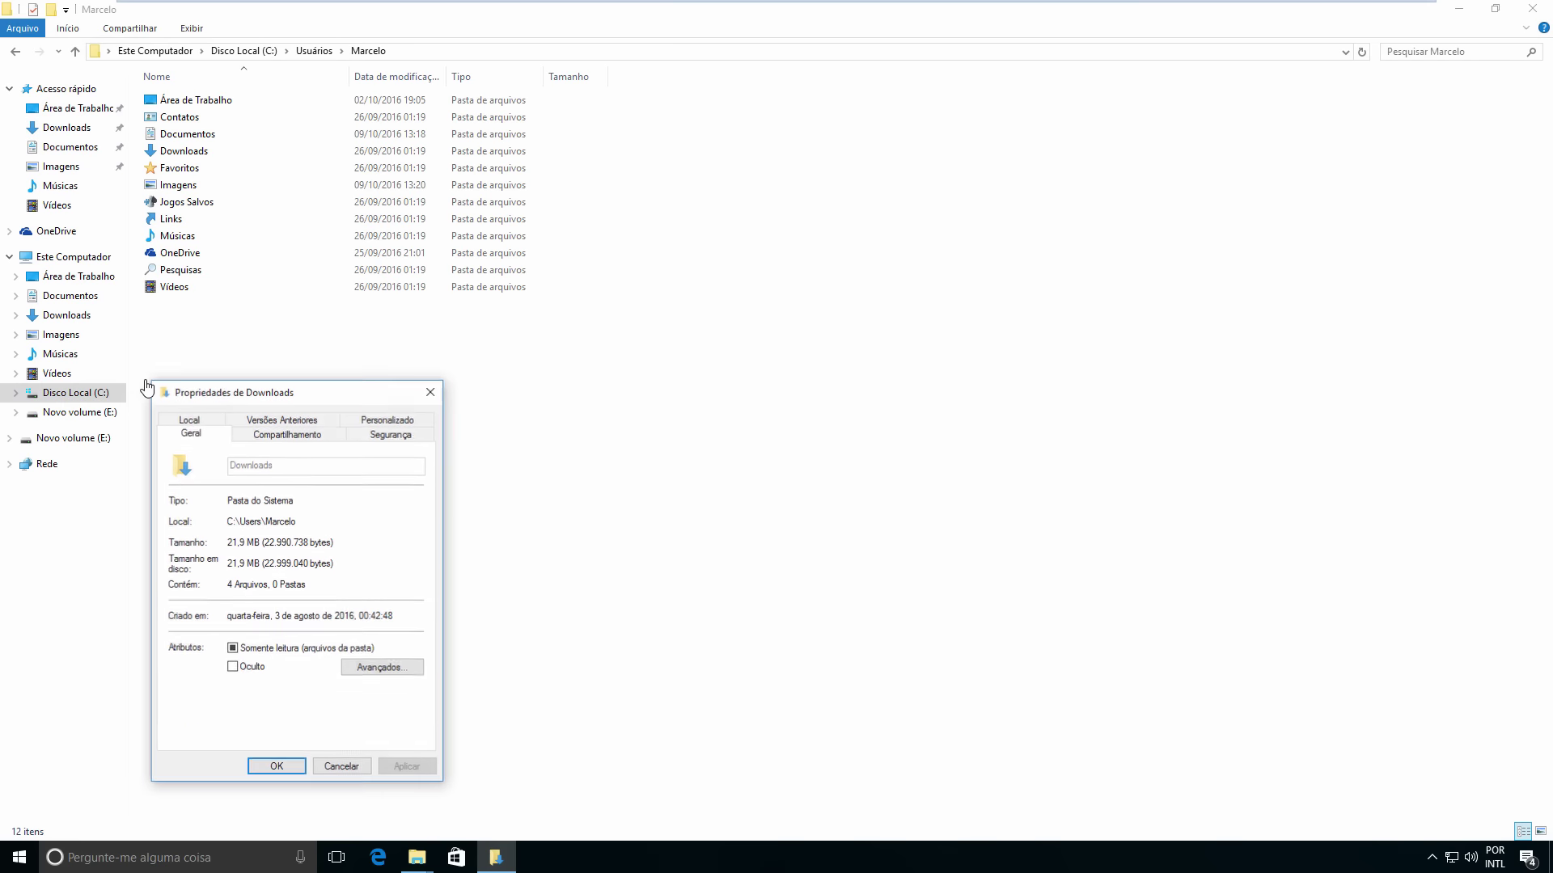
pyautogui.click(189, 421)
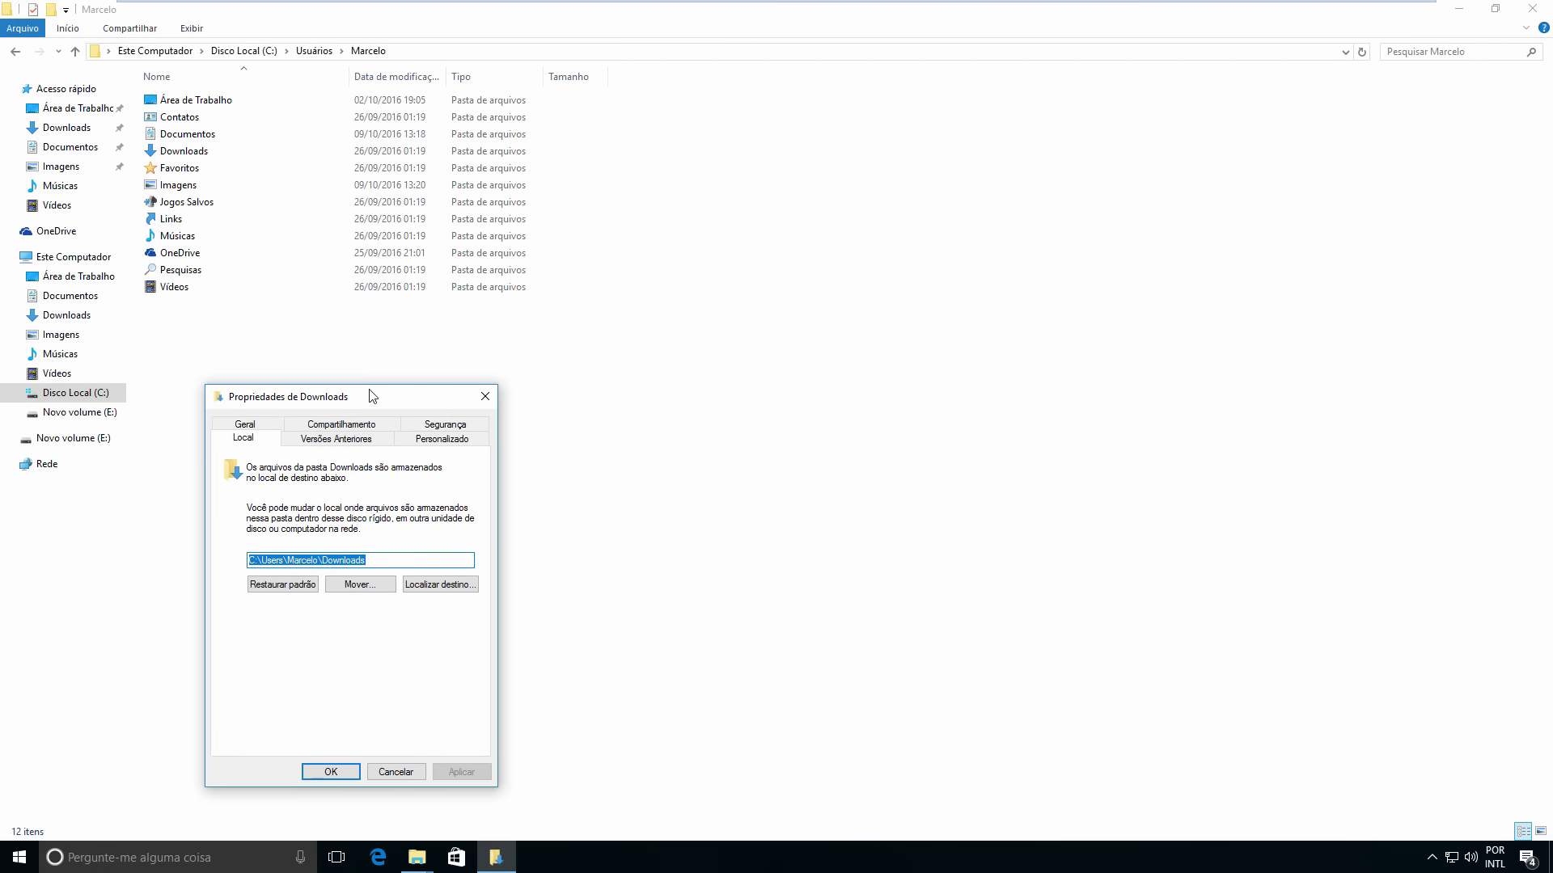
pyautogui.moveTo(372, 397); pyautogui.dragTo(751, 233)
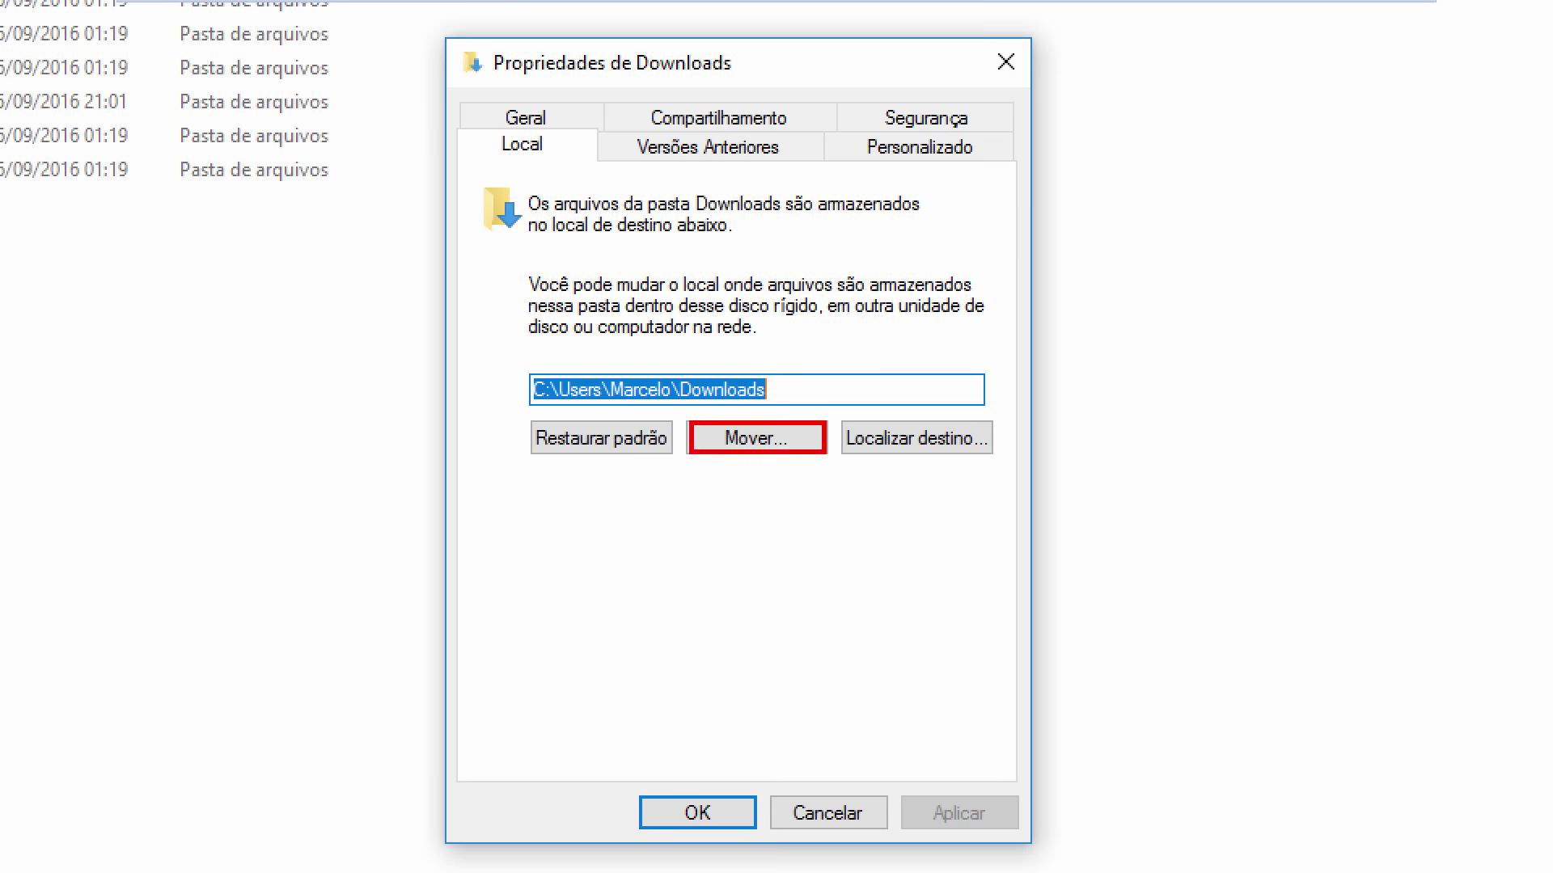
# Start moving the Downloads location and create a folder named Biblioteca on Novo volume (E:)
pyautogui.click(756, 437)
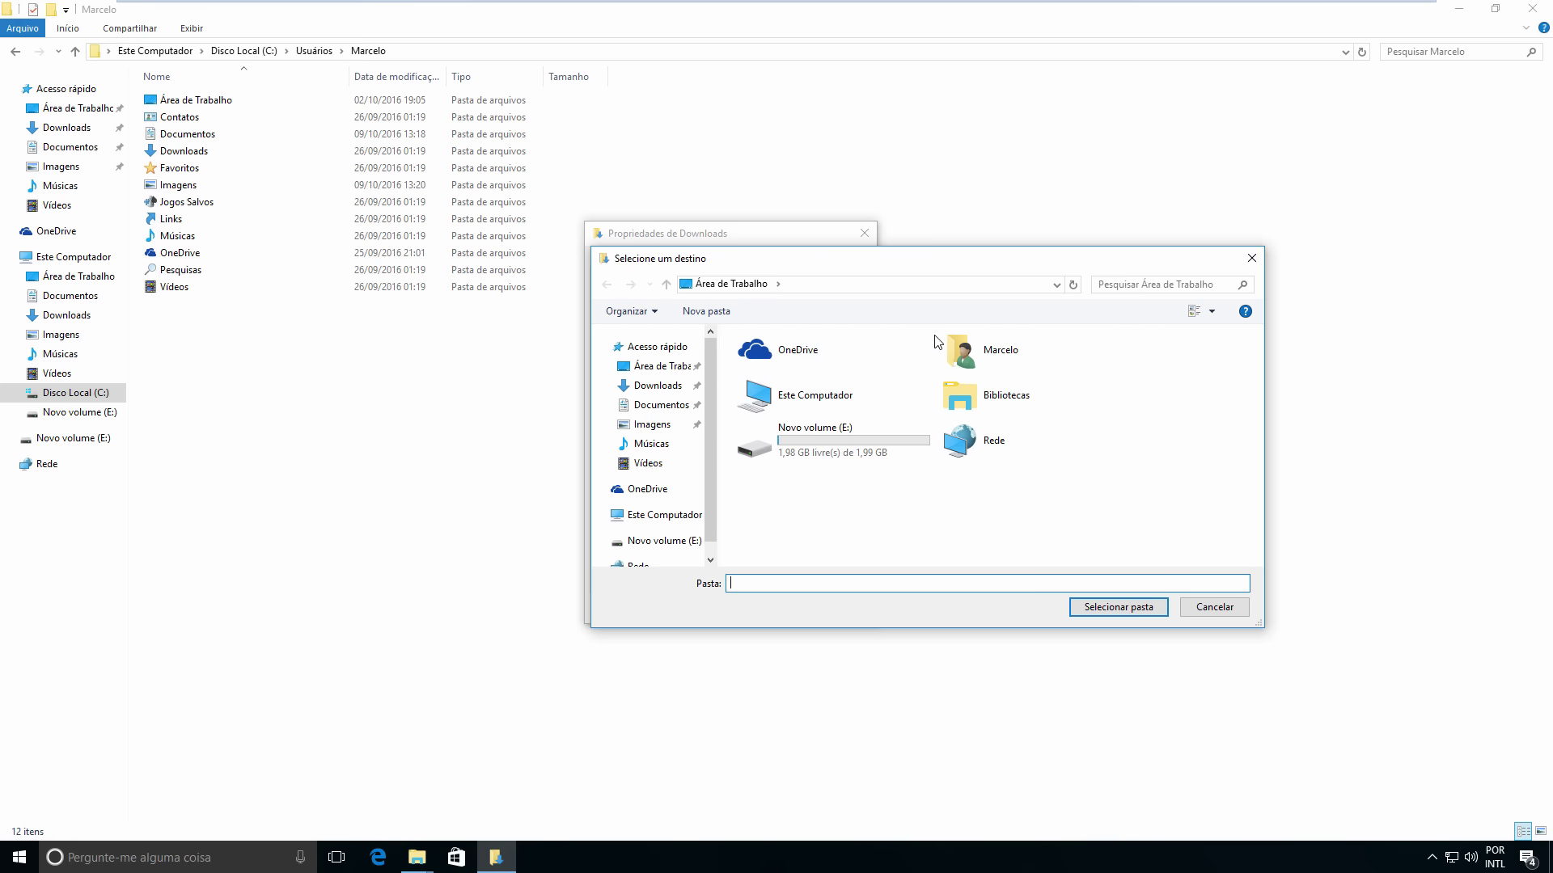
pyautogui.doubleClick(812, 441)
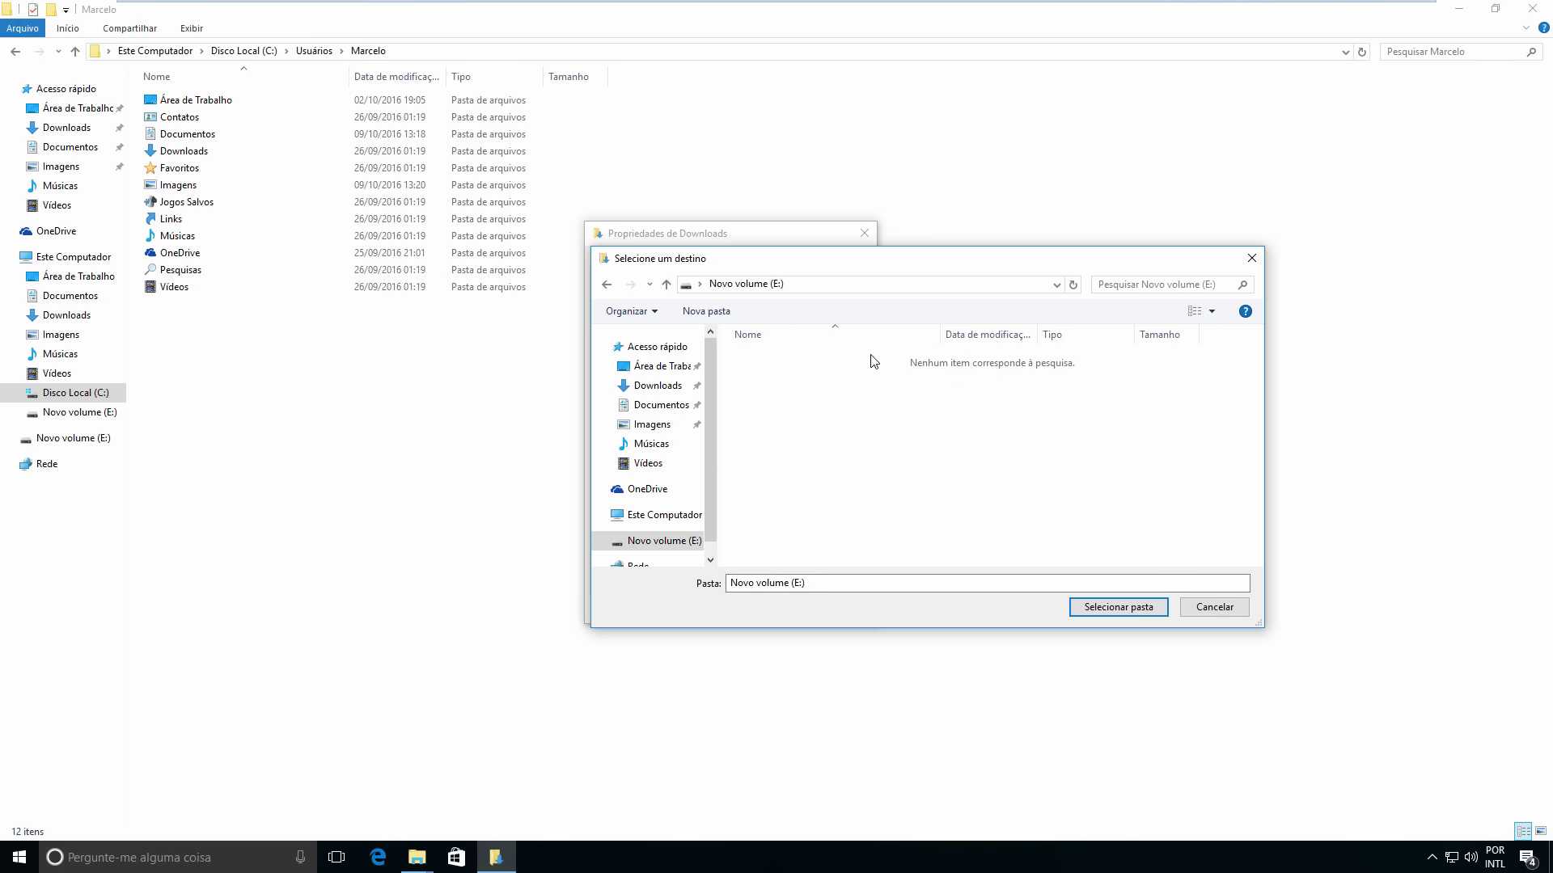
pyautogui.moveTo(865, 263); pyautogui.dragTo(783, 249)
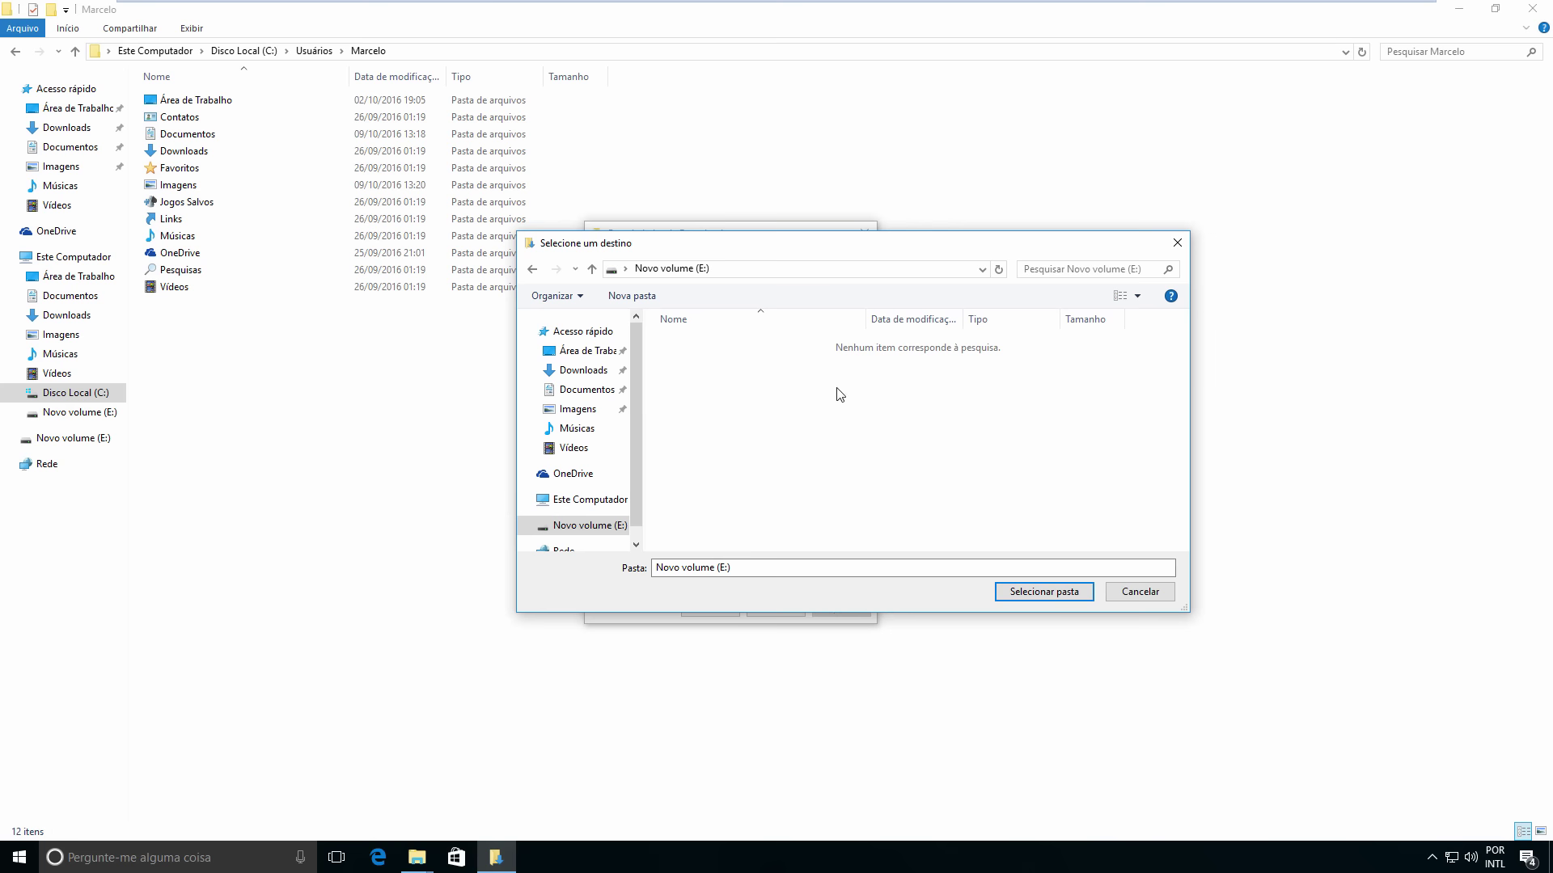
pyautogui.click(638, 296)
pyautogui.write('B')
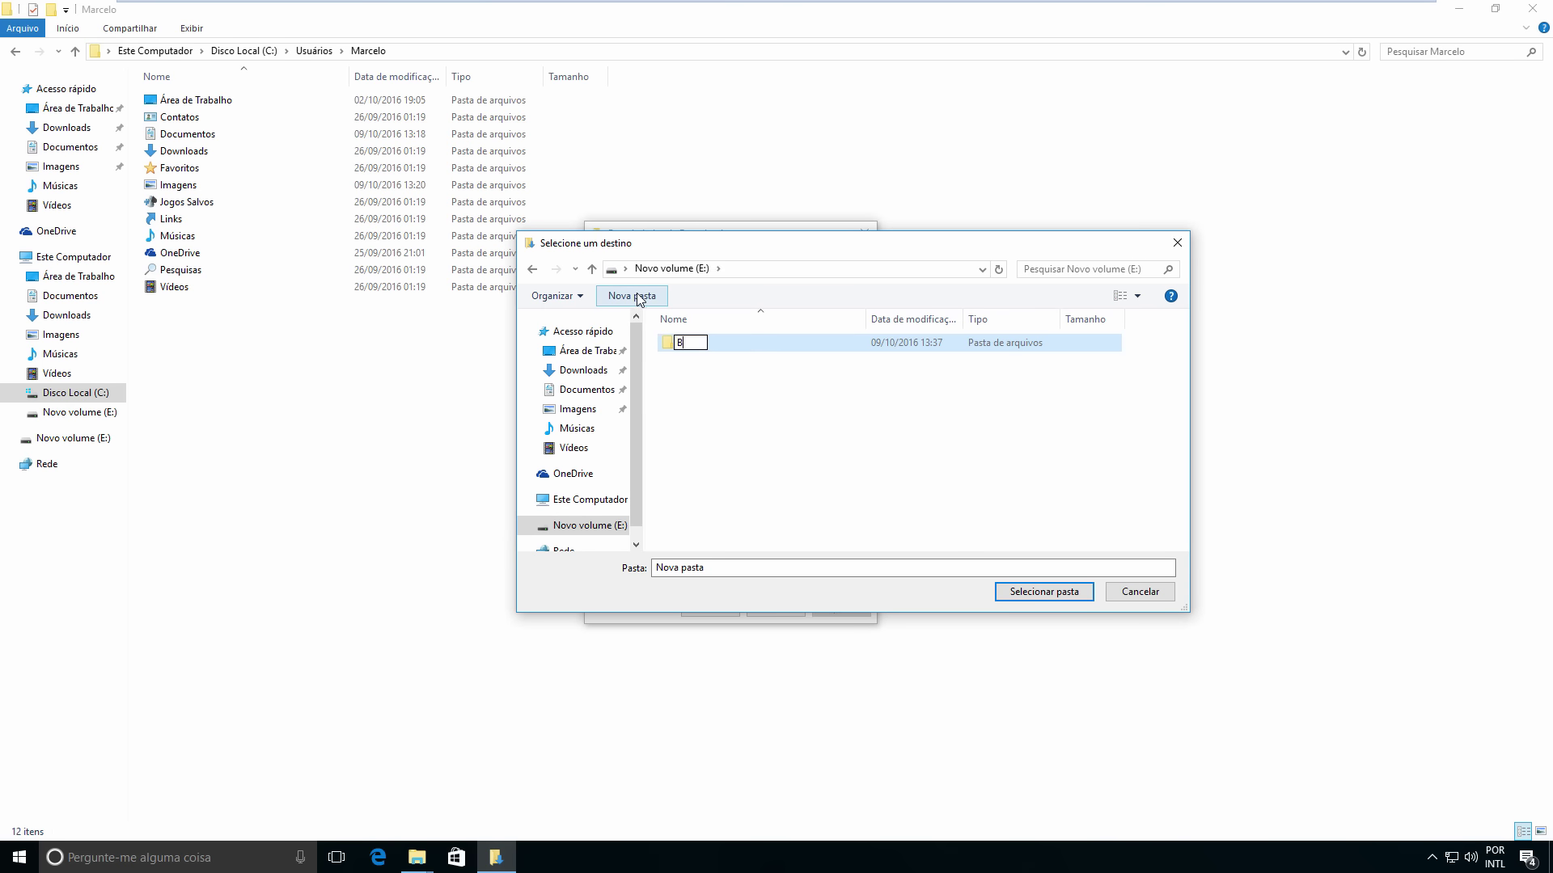
pyautogui.write('iblioteca')
pyautogui.press('Return')
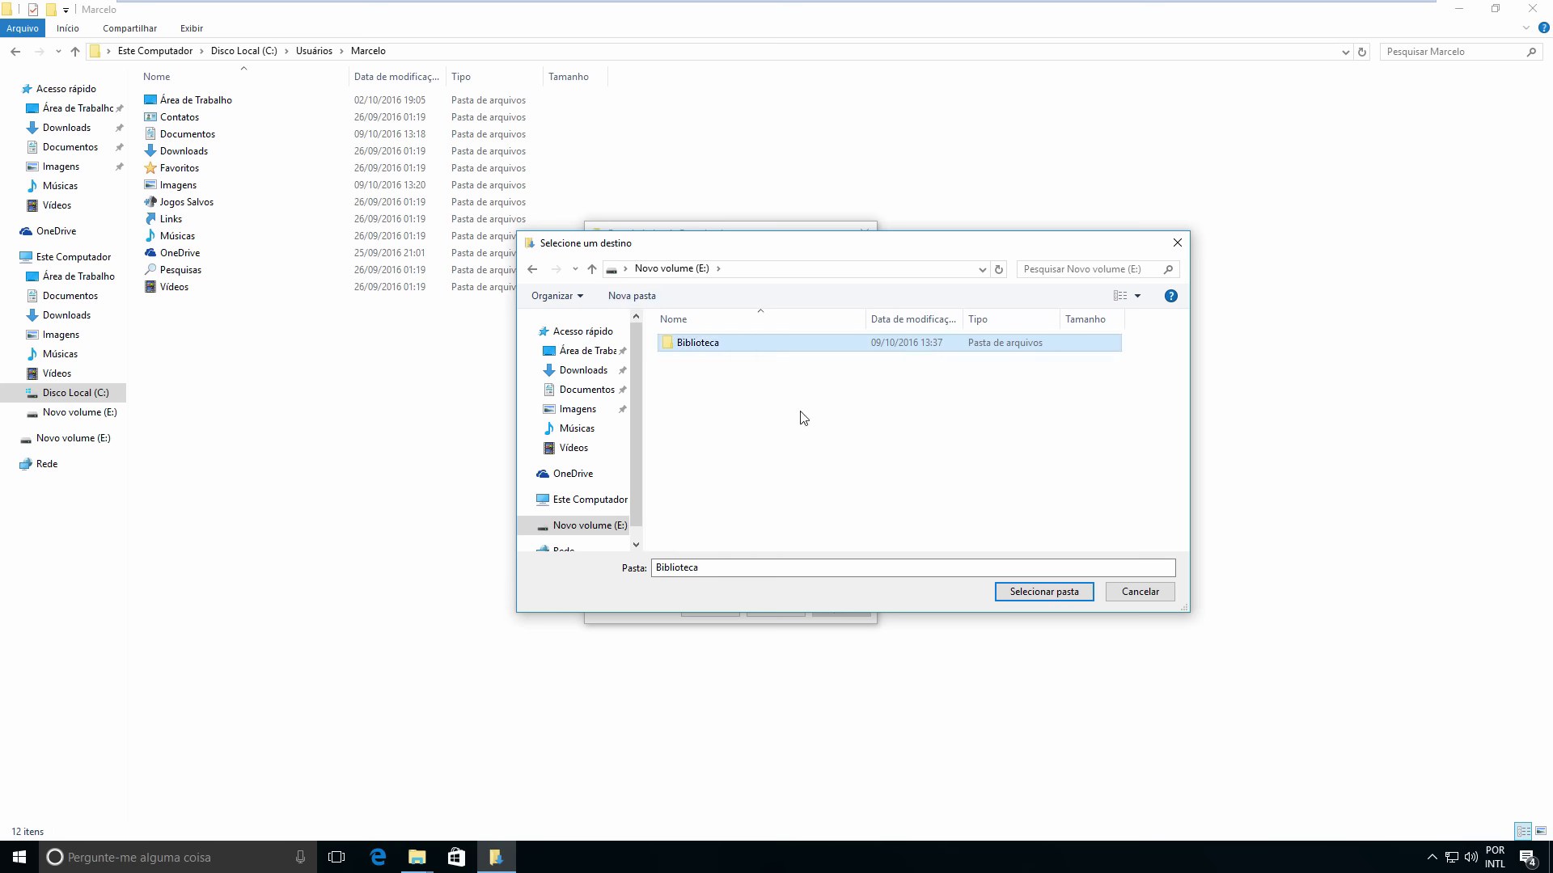
# Create a folder named Downloads inside Biblioteca and select it as the new destination
pyautogui.doubleClick(727, 349)
pyautogui.click(632, 299)
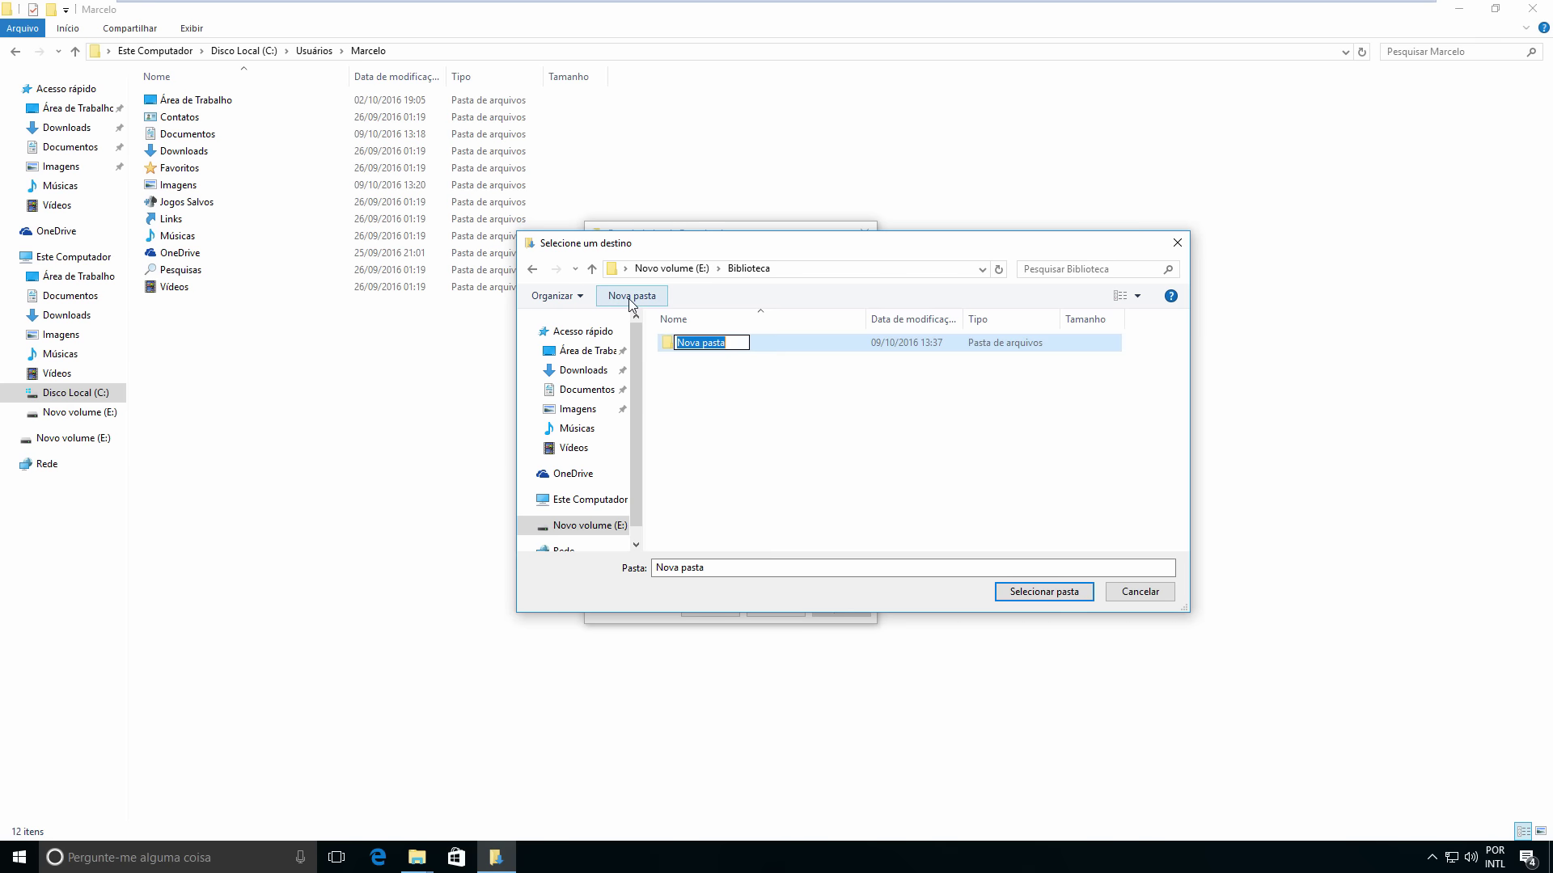
pyautogui.write('Downloads')
pyautogui.press('Return')
pyautogui.press('Return')
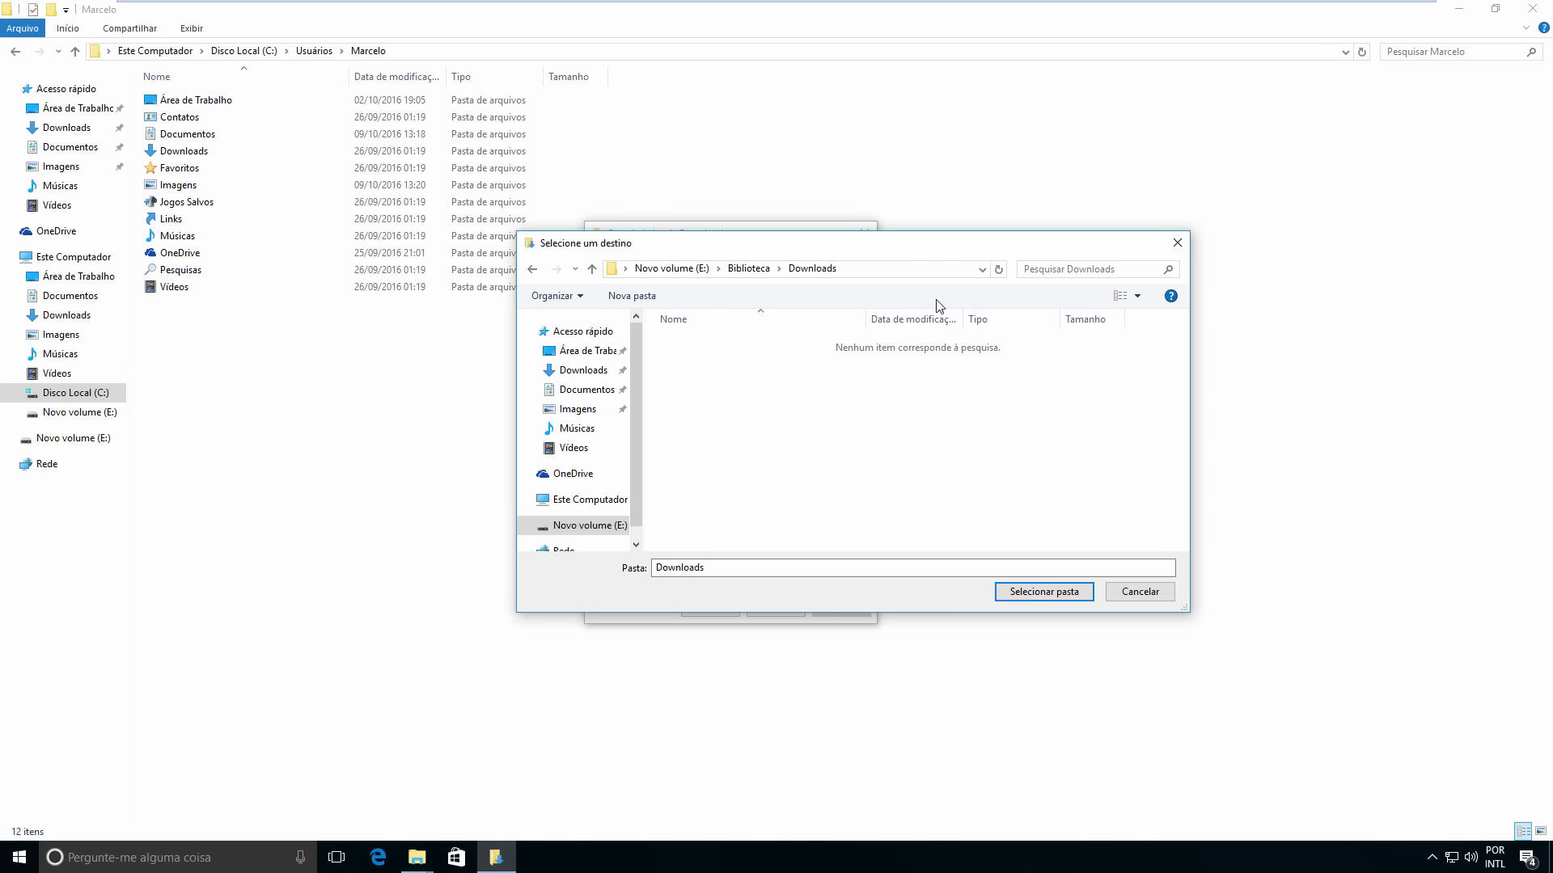
pyautogui.click(1050, 591)
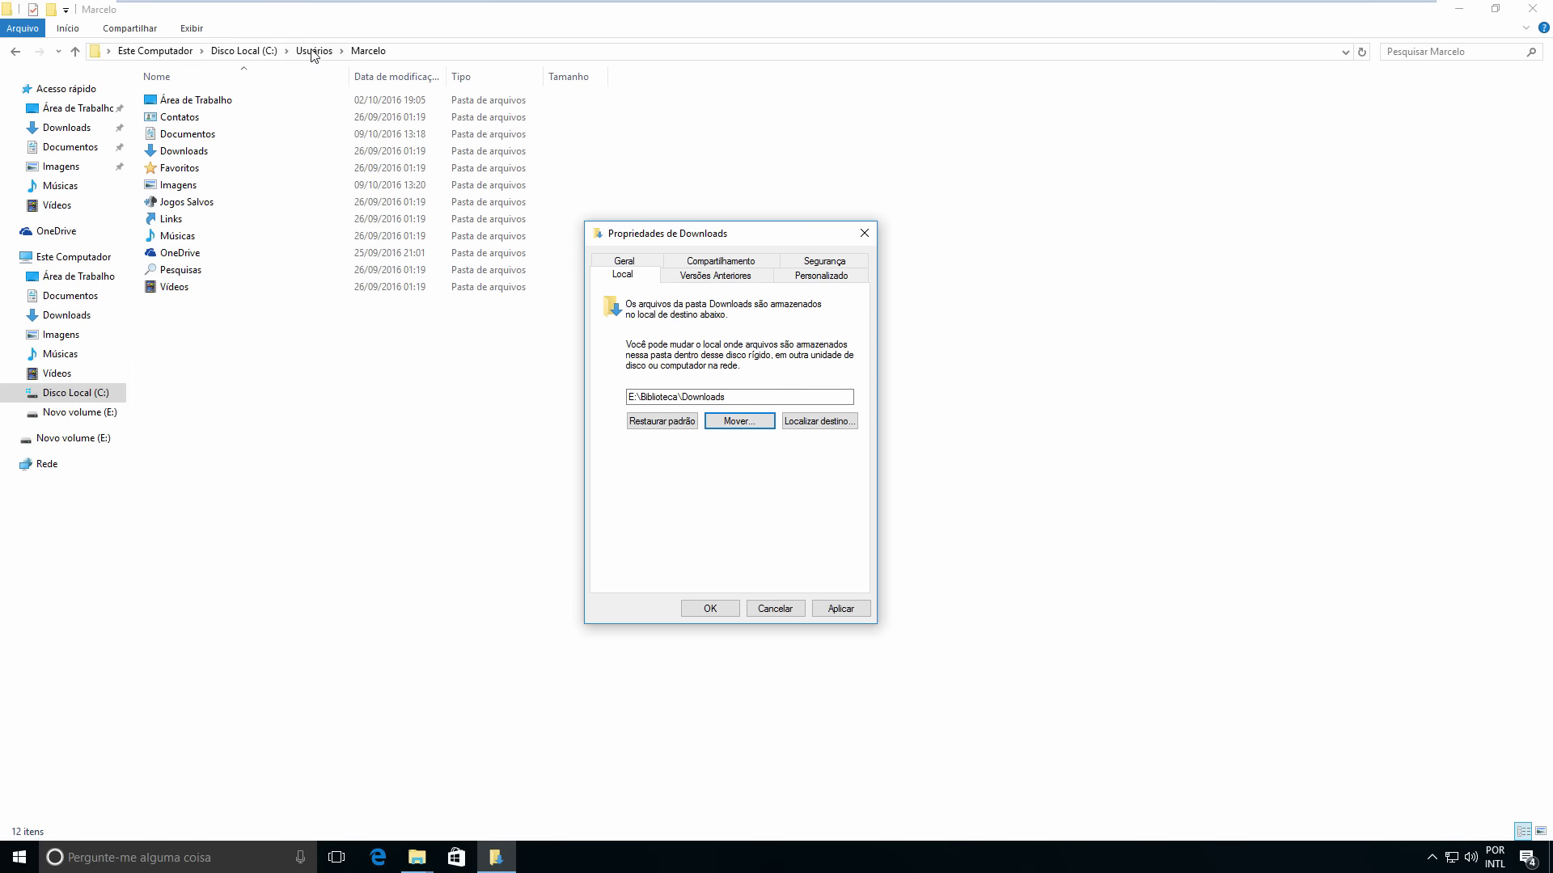
# View the files in the profile's original Downloads folder with the properties dialog moved aside
pyautogui.doubleClick(198, 150)
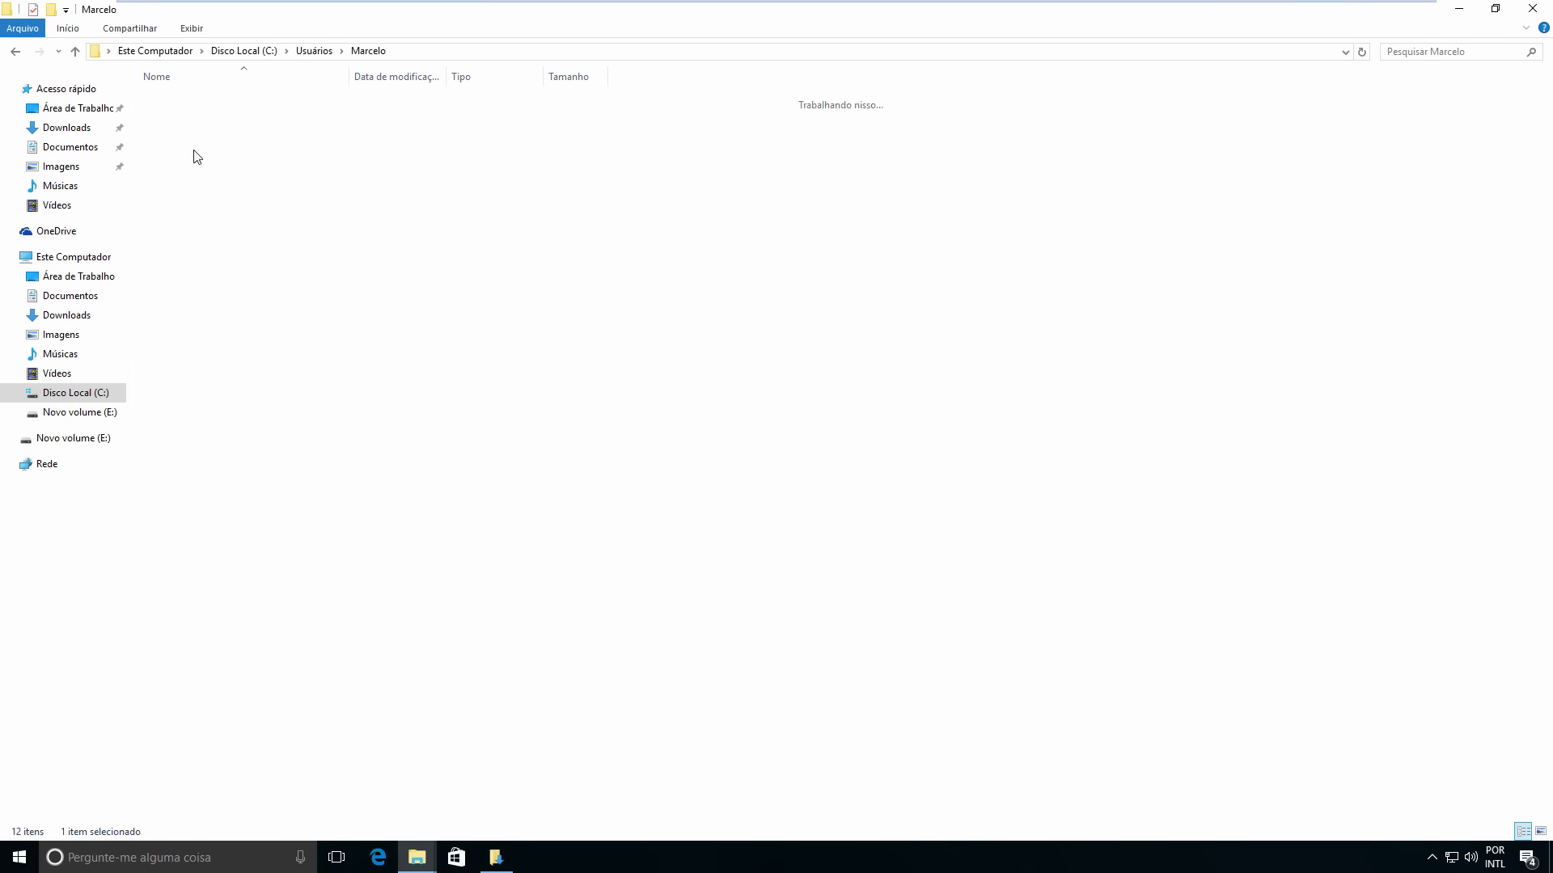
pyautogui.hotkey('alt', 'Tab')
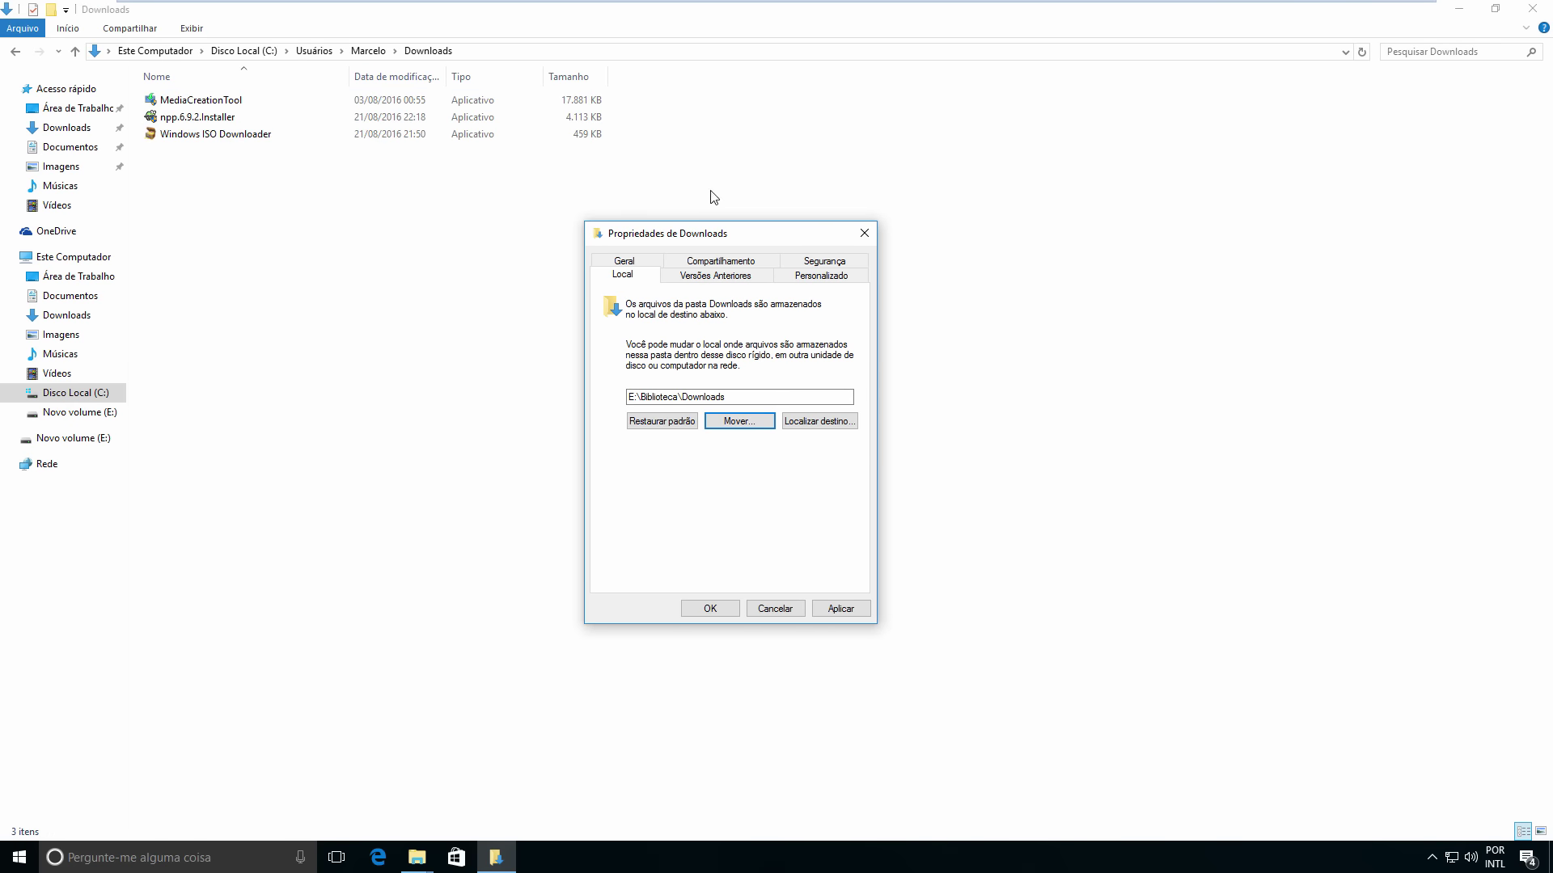
pyautogui.moveTo(781, 233); pyautogui.dragTo(983, 181)
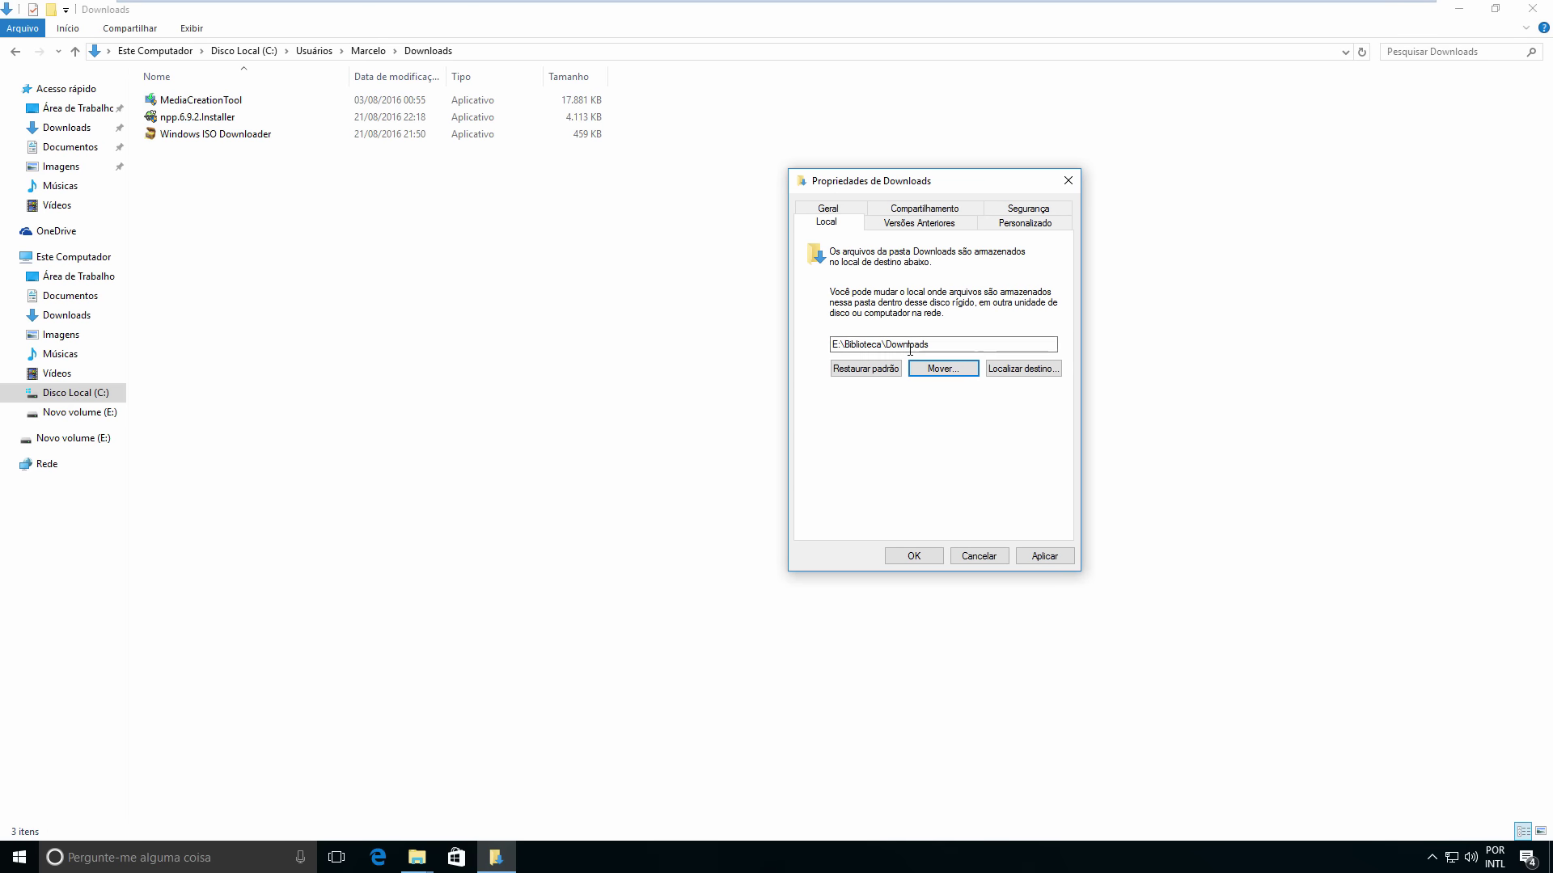
# Apply E:\Biblioteca\Downloads as the Downloads location and move all files from the old location there
pyautogui.click(1041, 558)
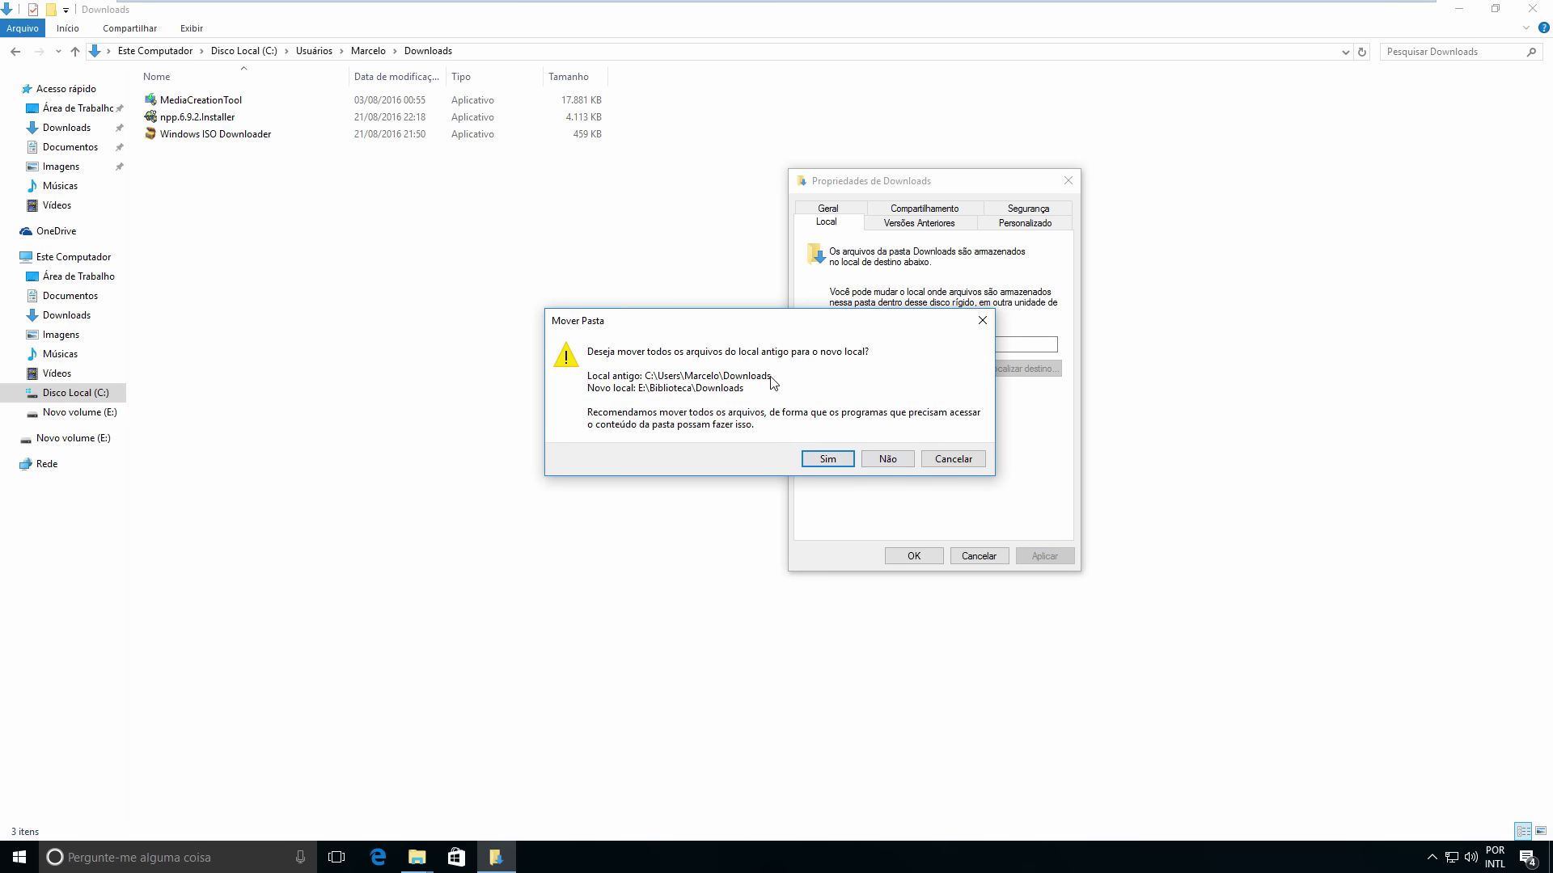
pyautogui.click(827, 458)
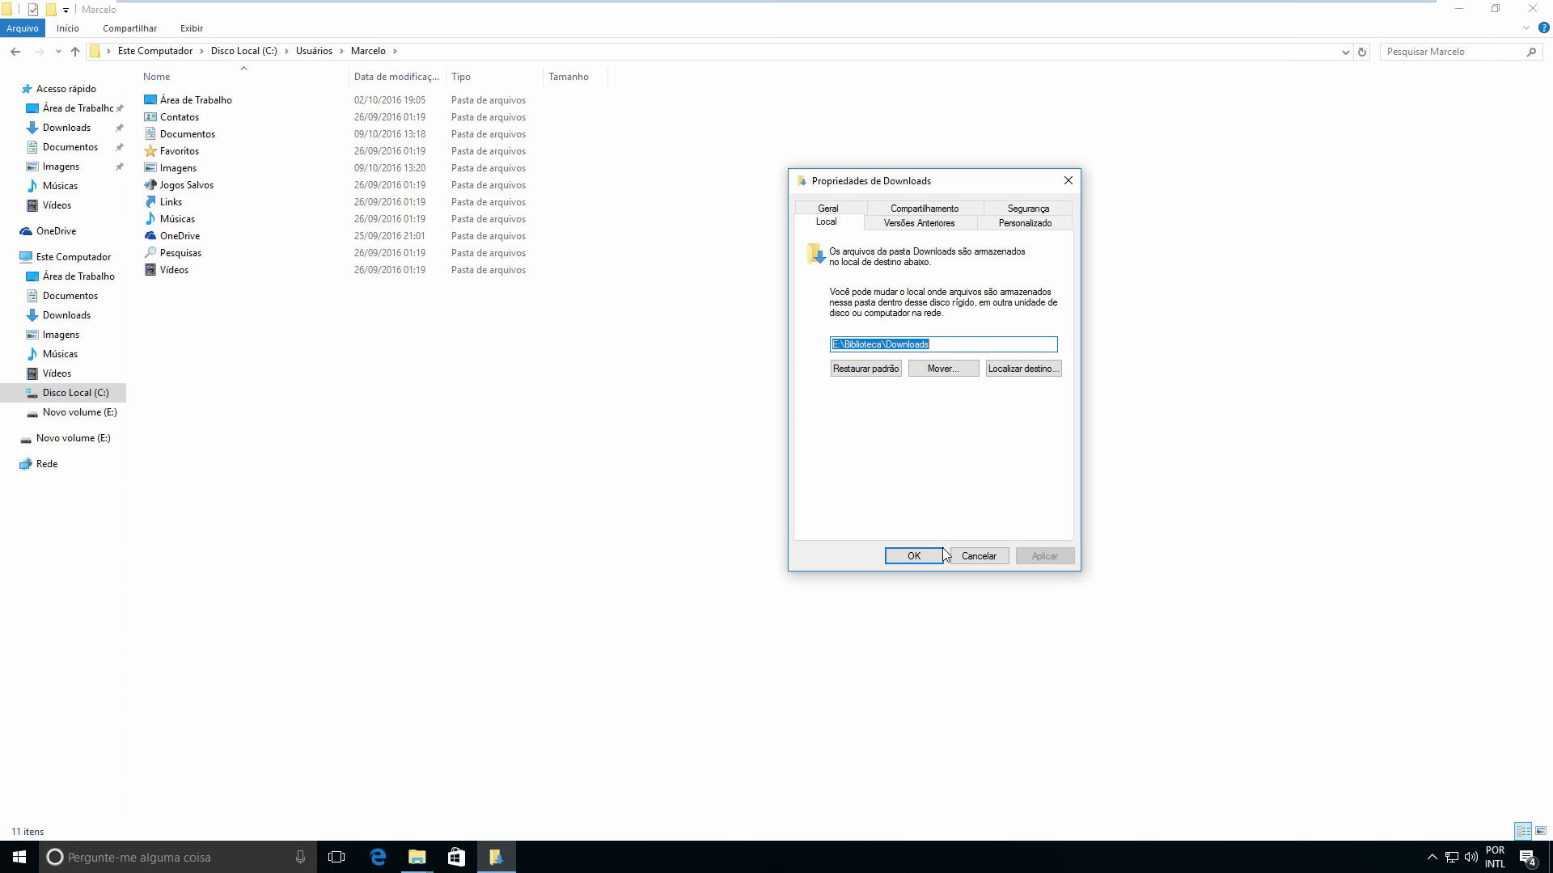
pyautogui.click(912, 557)
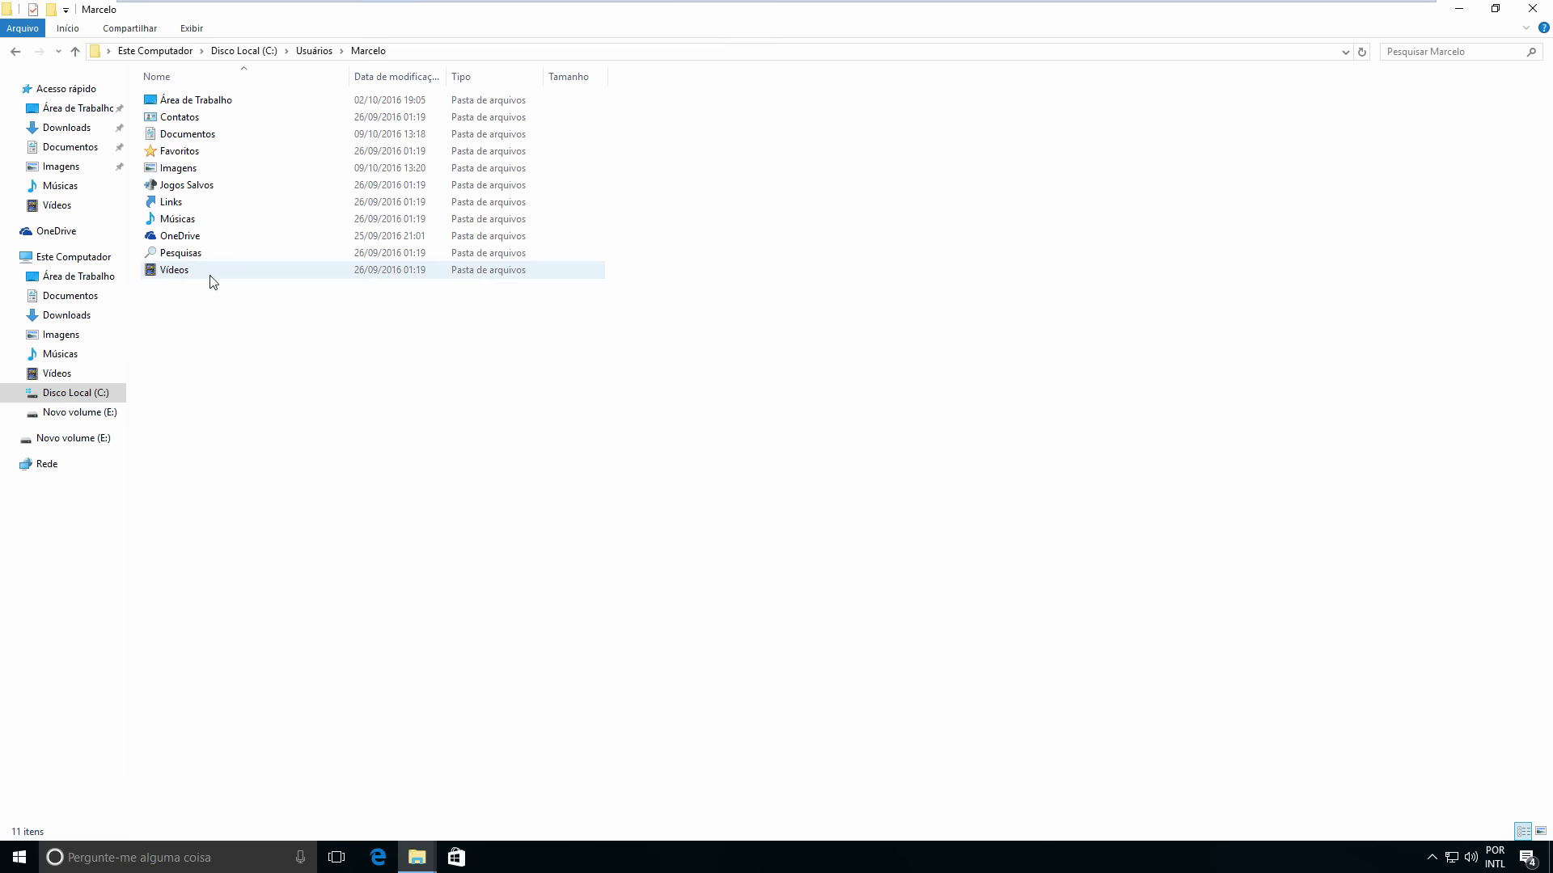
# Open the Downloads folder from quick access and check its storage location in the folder's properties
pyautogui.click(65, 128)
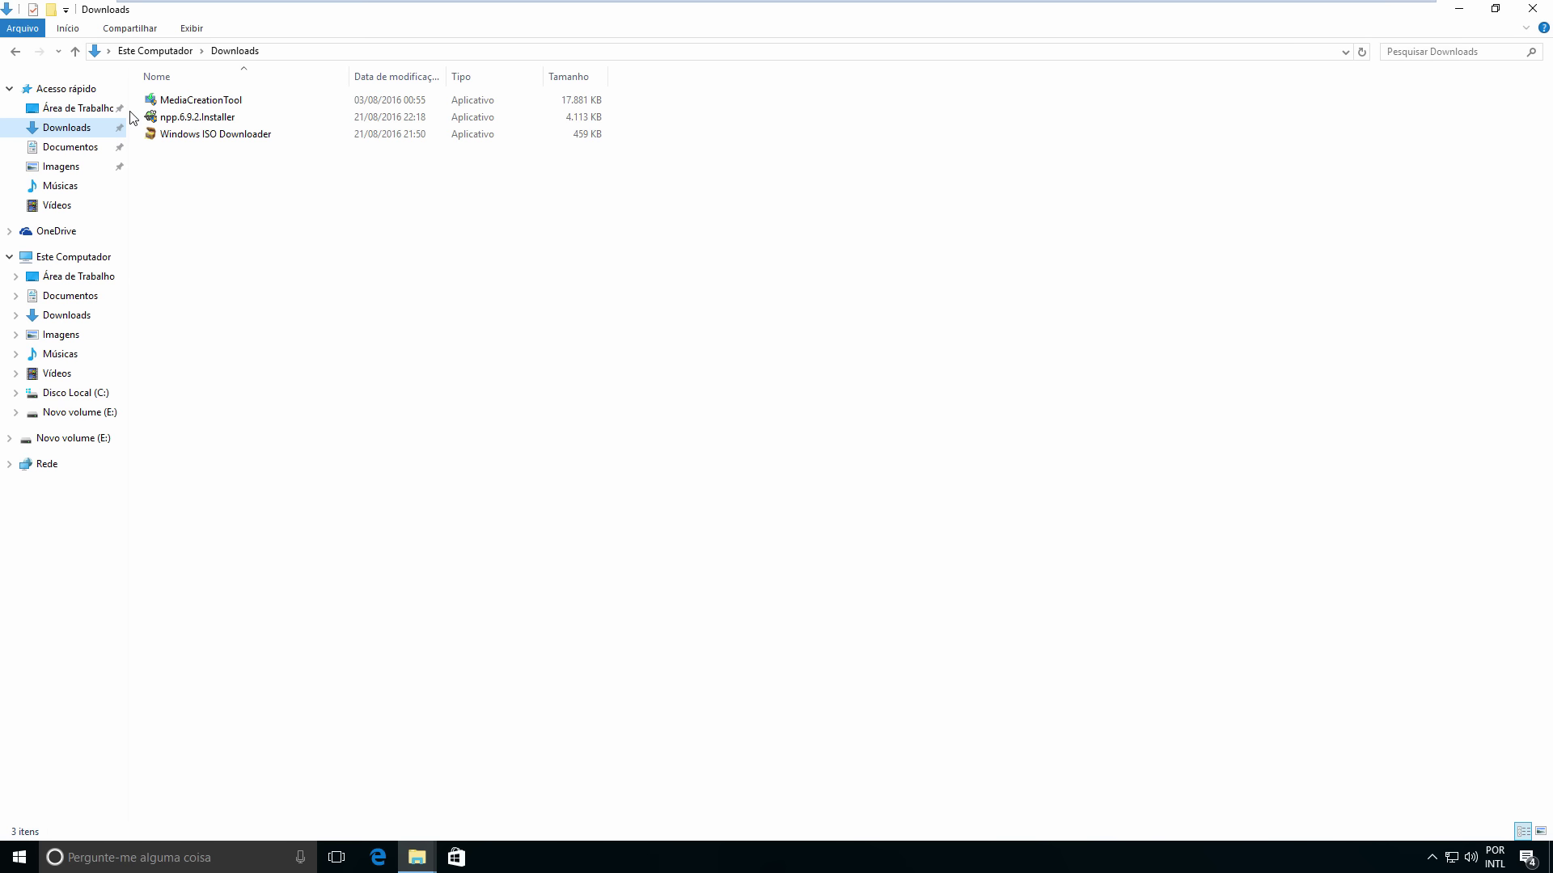
pyautogui.rightClick(73, 132)
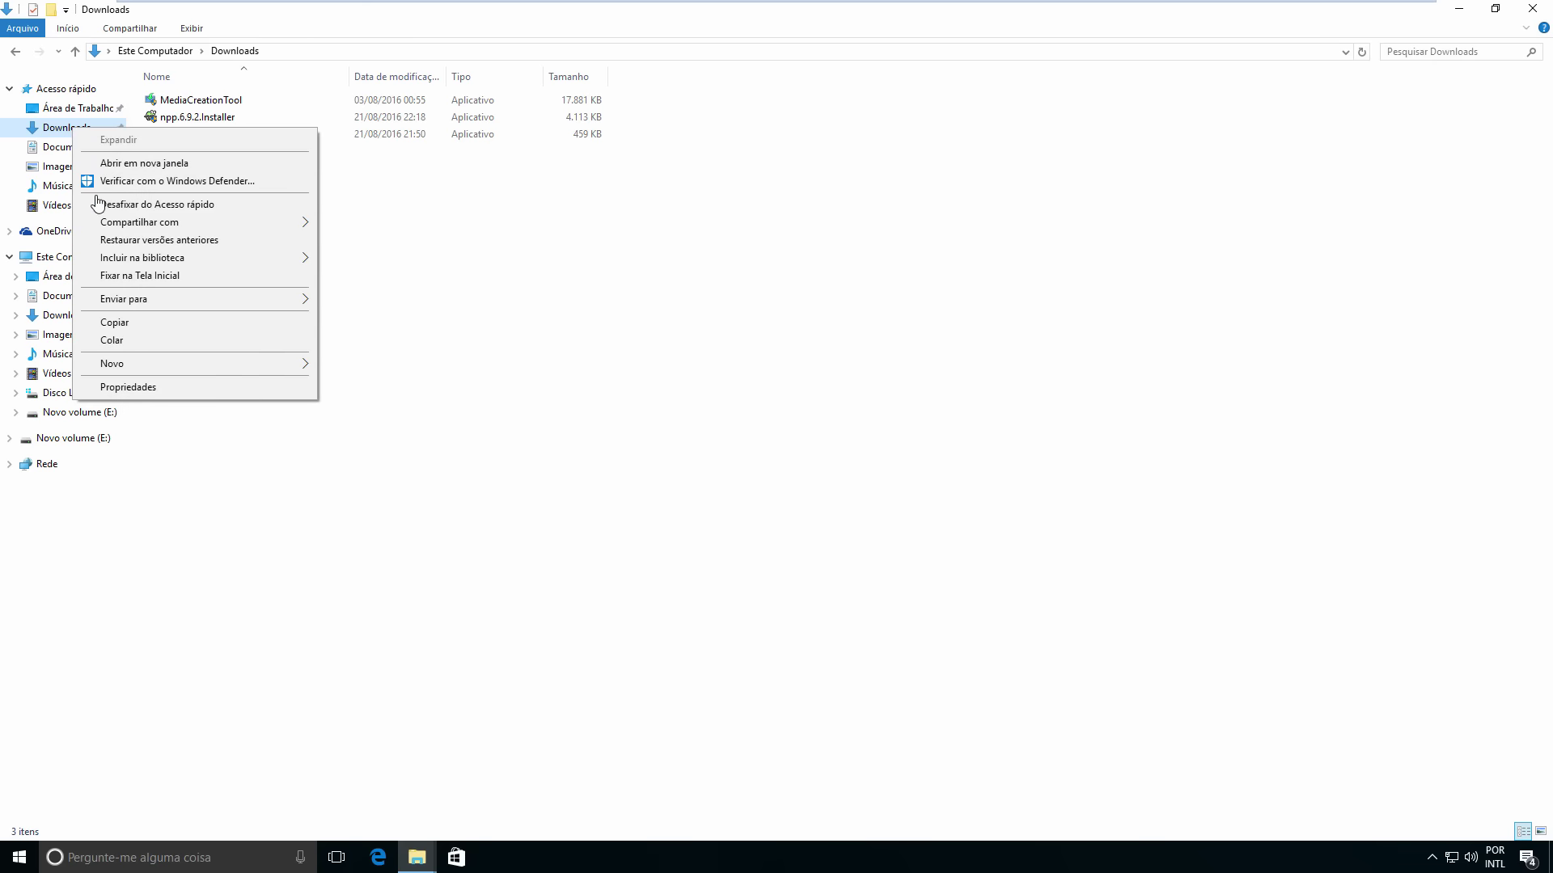
pyautogui.click(170, 388)
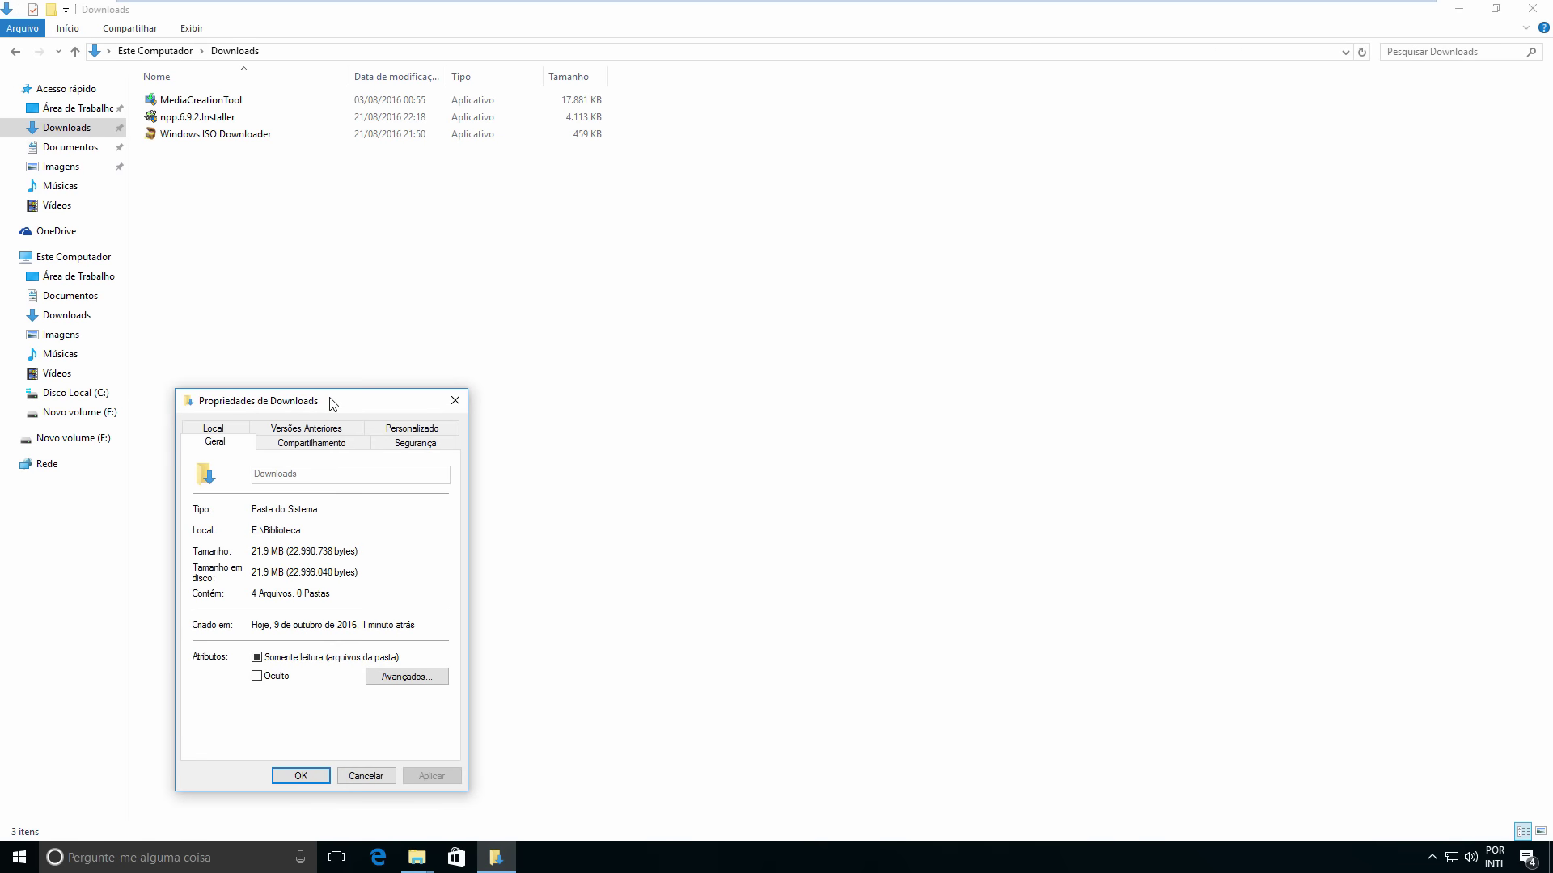
pyautogui.moveTo(327, 403); pyautogui.dragTo(441, 215)
pyautogui.click(359, 243)
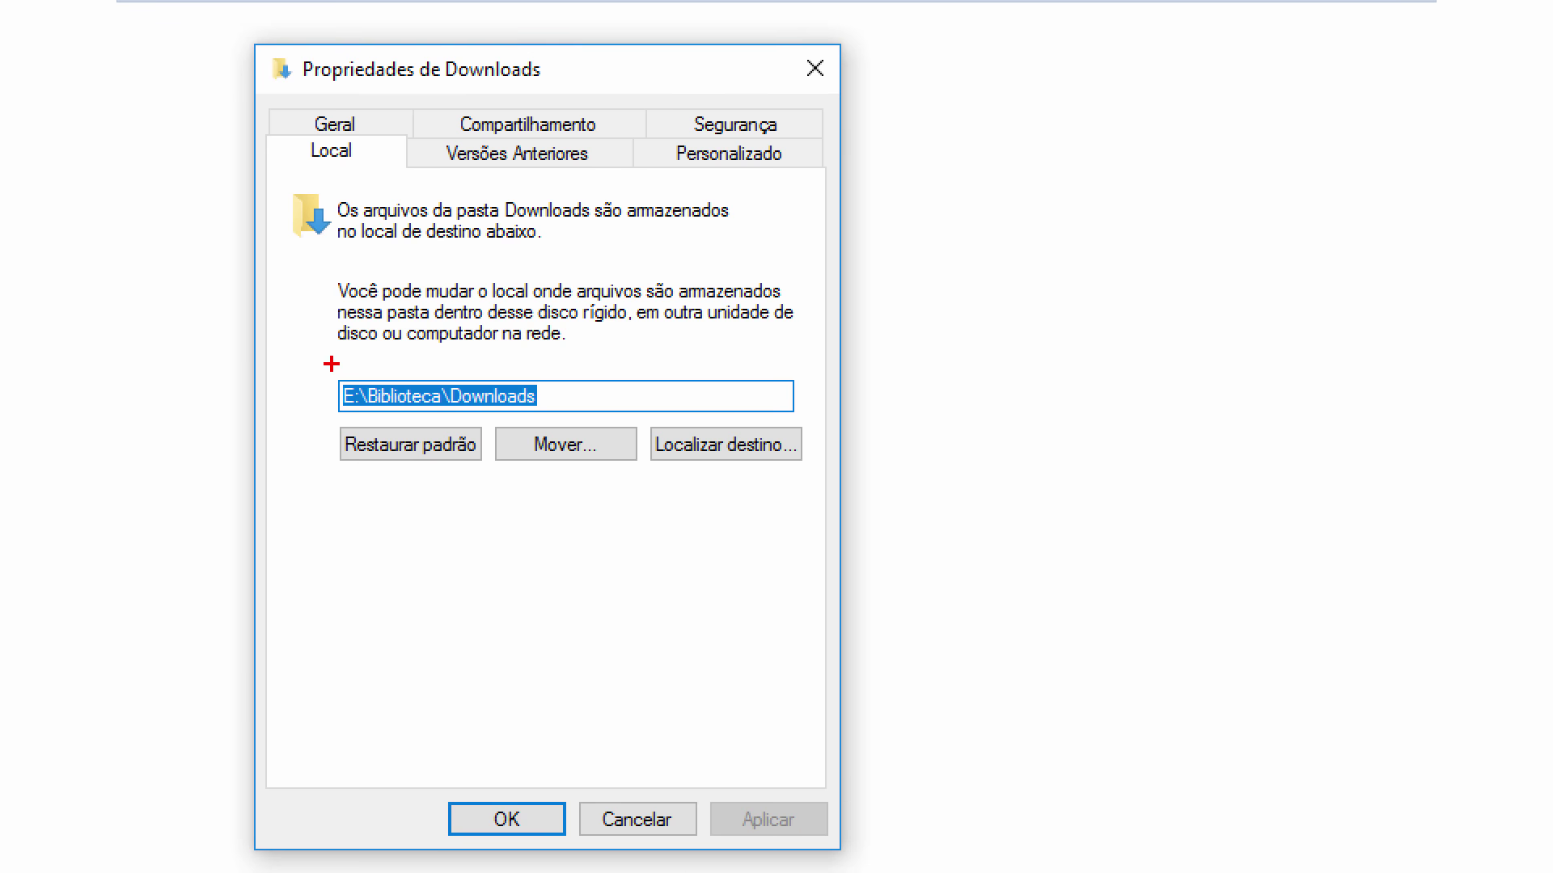
pyautogui.moveTo(339, 381)
pyautogui.mouseDown()
pyautogui.moveTo(522, 426)
pyautogui.moveTo(546, 412)
pyautogui.mouseUp()
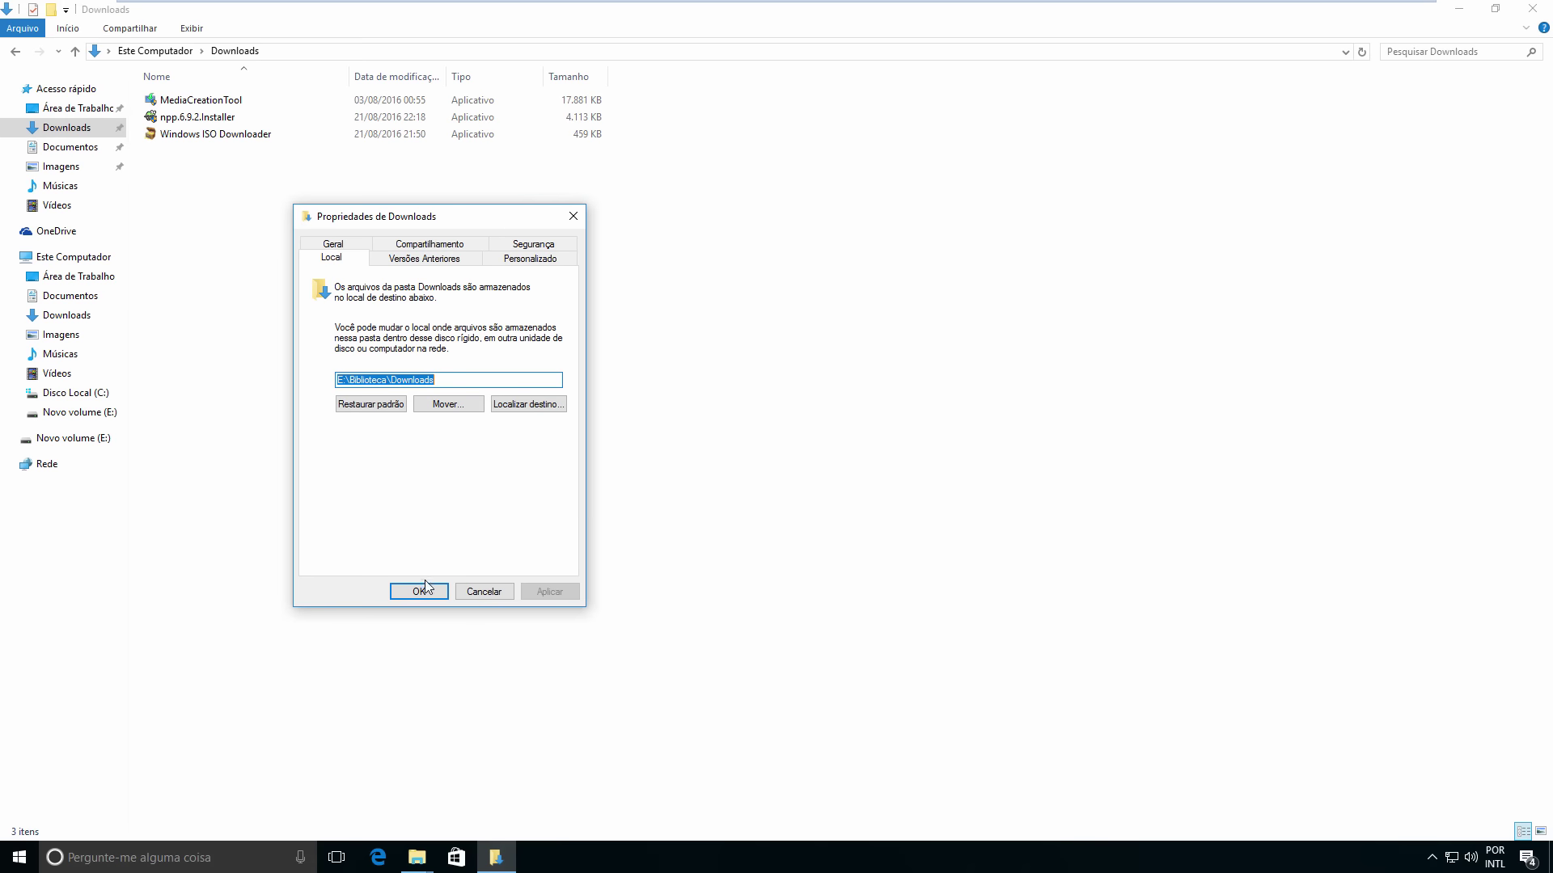
pyautogui.click(507, 819)
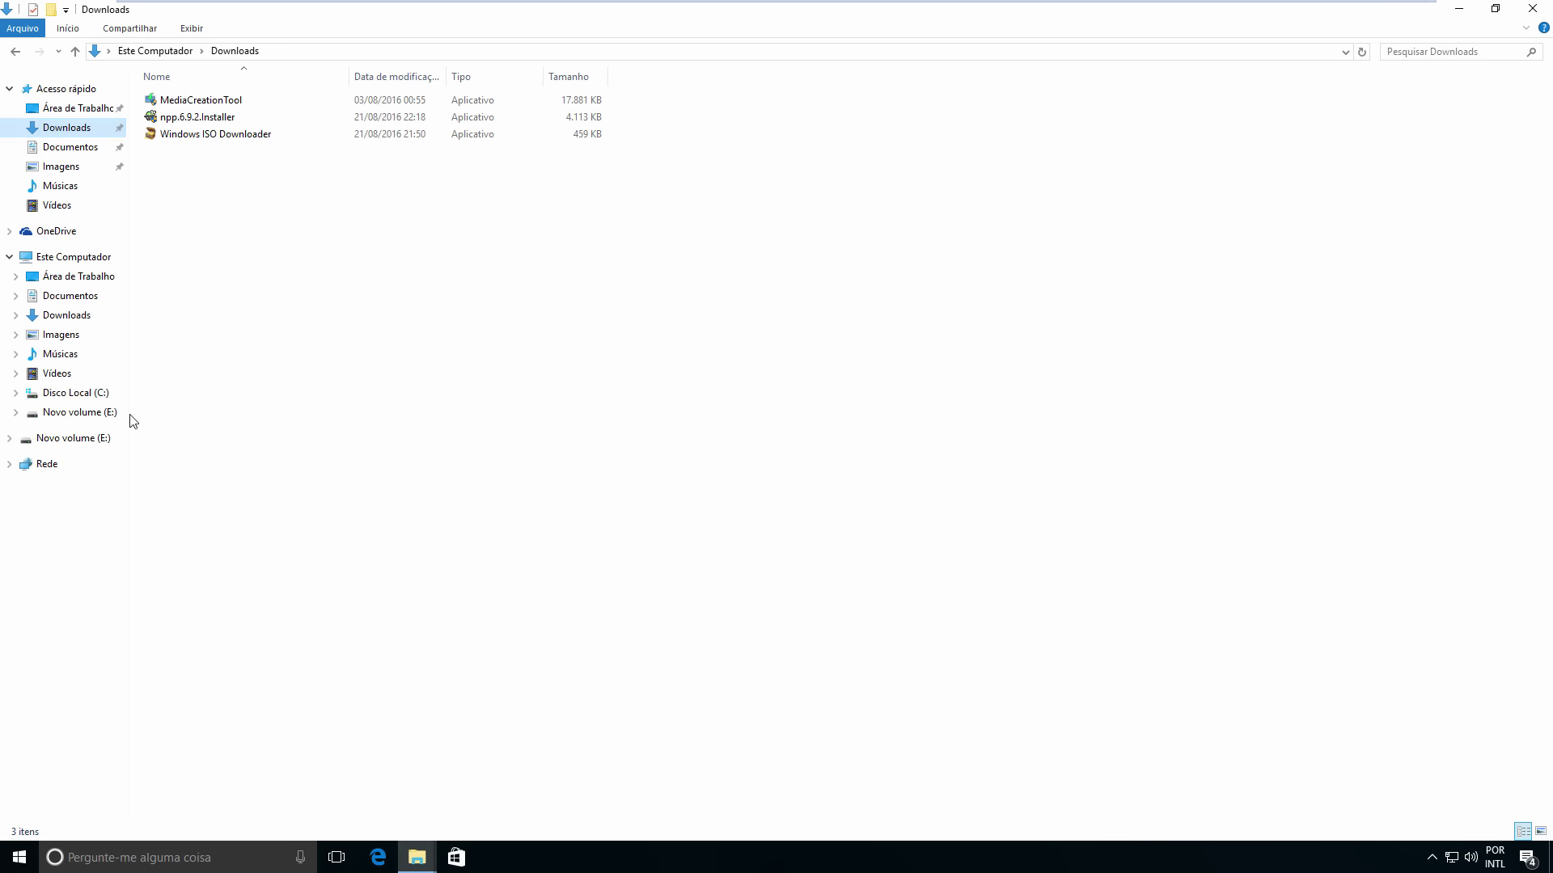
# Open Biblioteca\Downloads on Novo volume (E:) to check the moved files
pyautogui.click(99, 414)
pyautogui.click(192, 104)
pyautogui.doubleClick(191, 104)
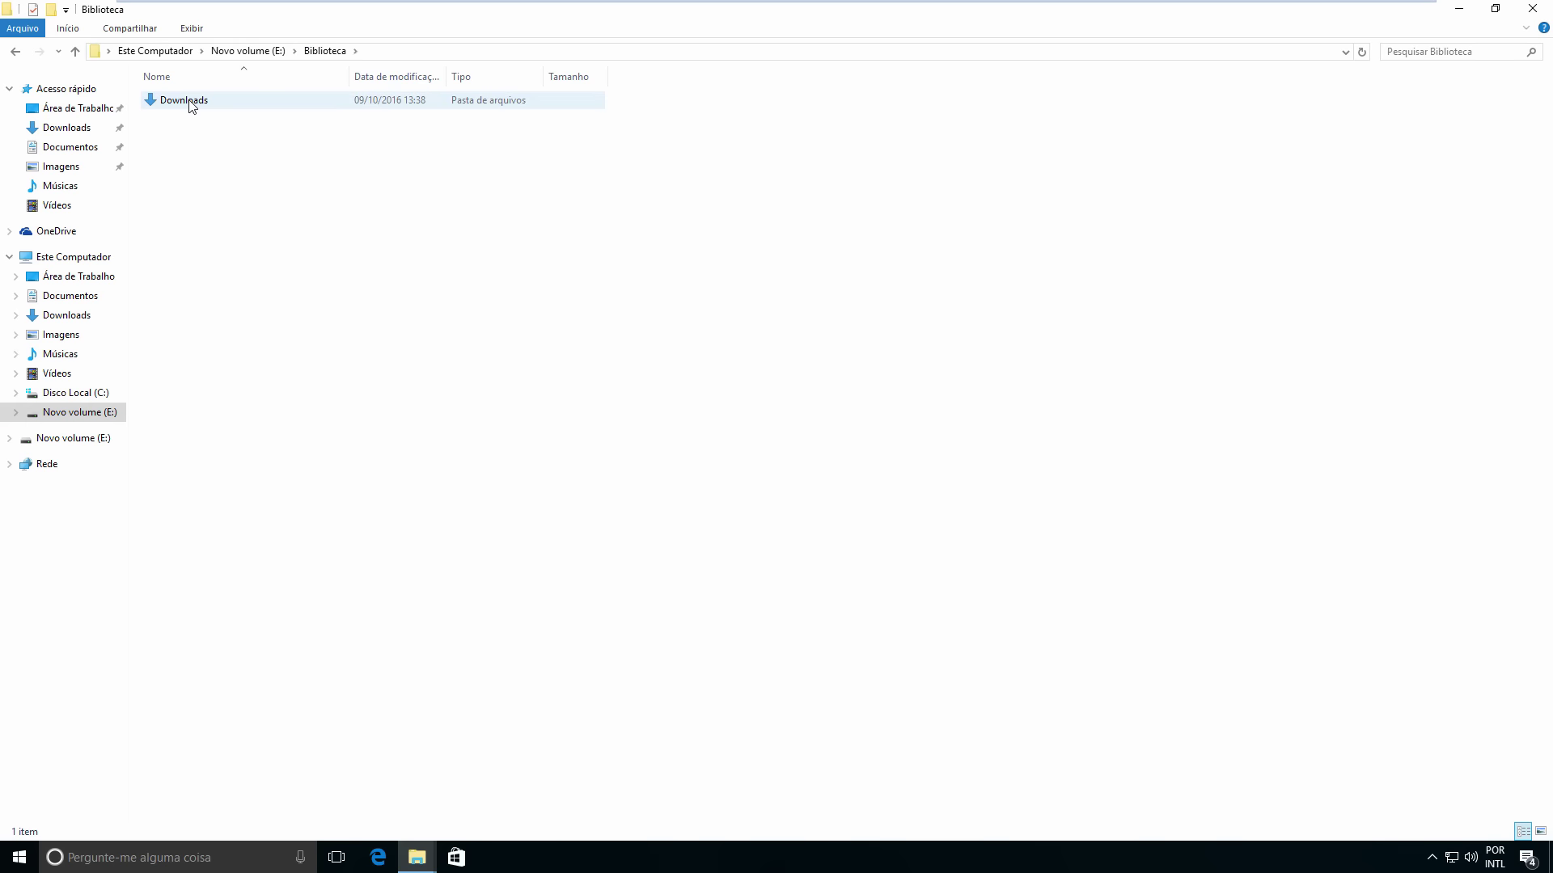
pyautogui.doubleClick(192, 104)
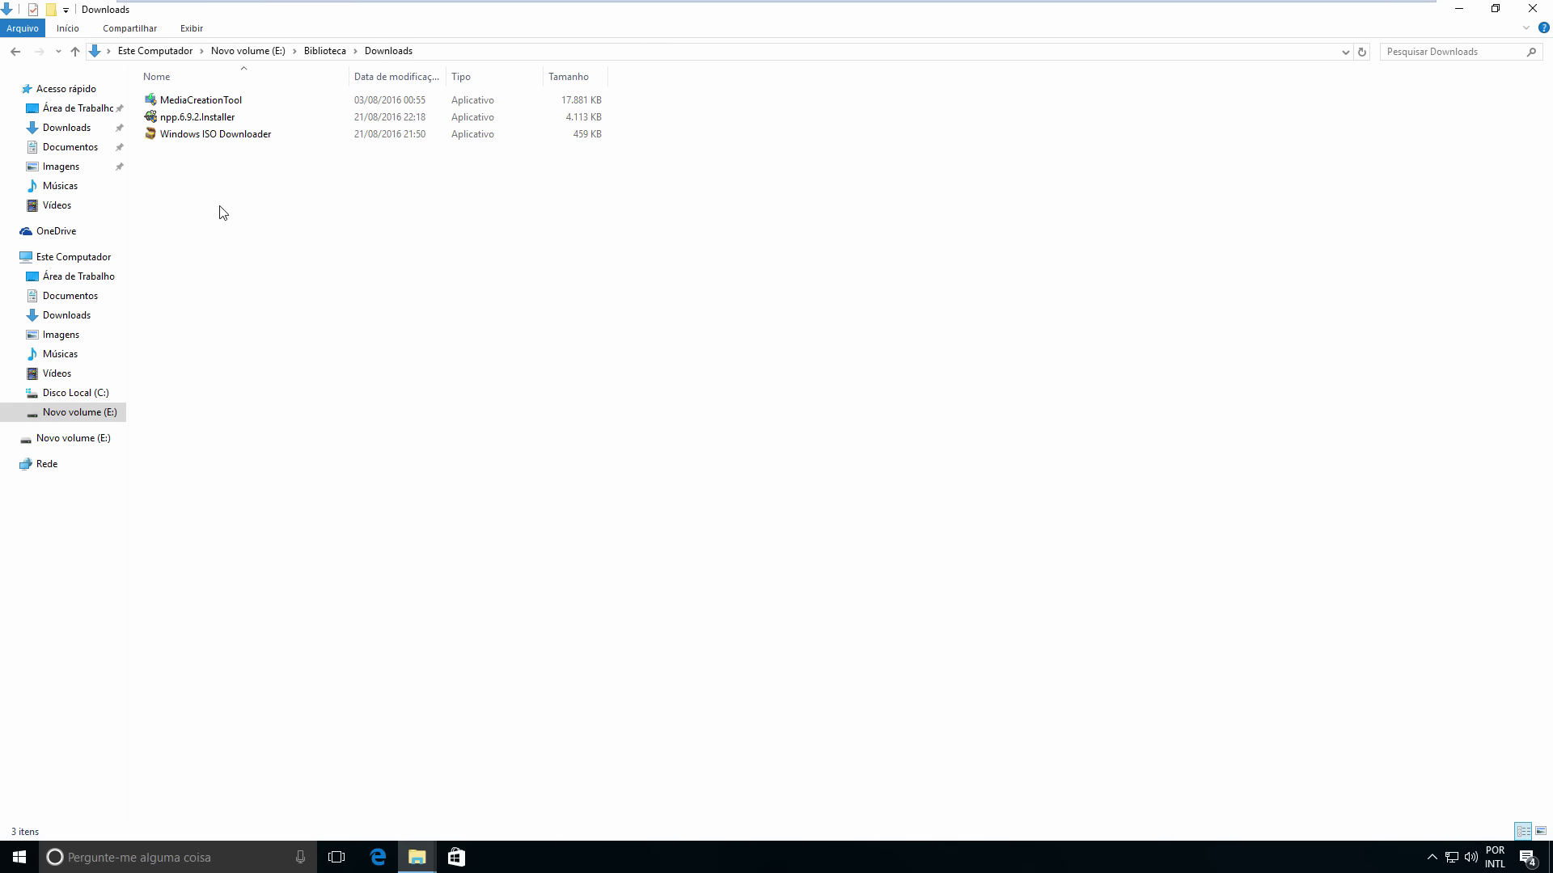
# Open the Documentos folder from quick access and bring up the storage location settings in its properties
pyautogui.click(81, 149)
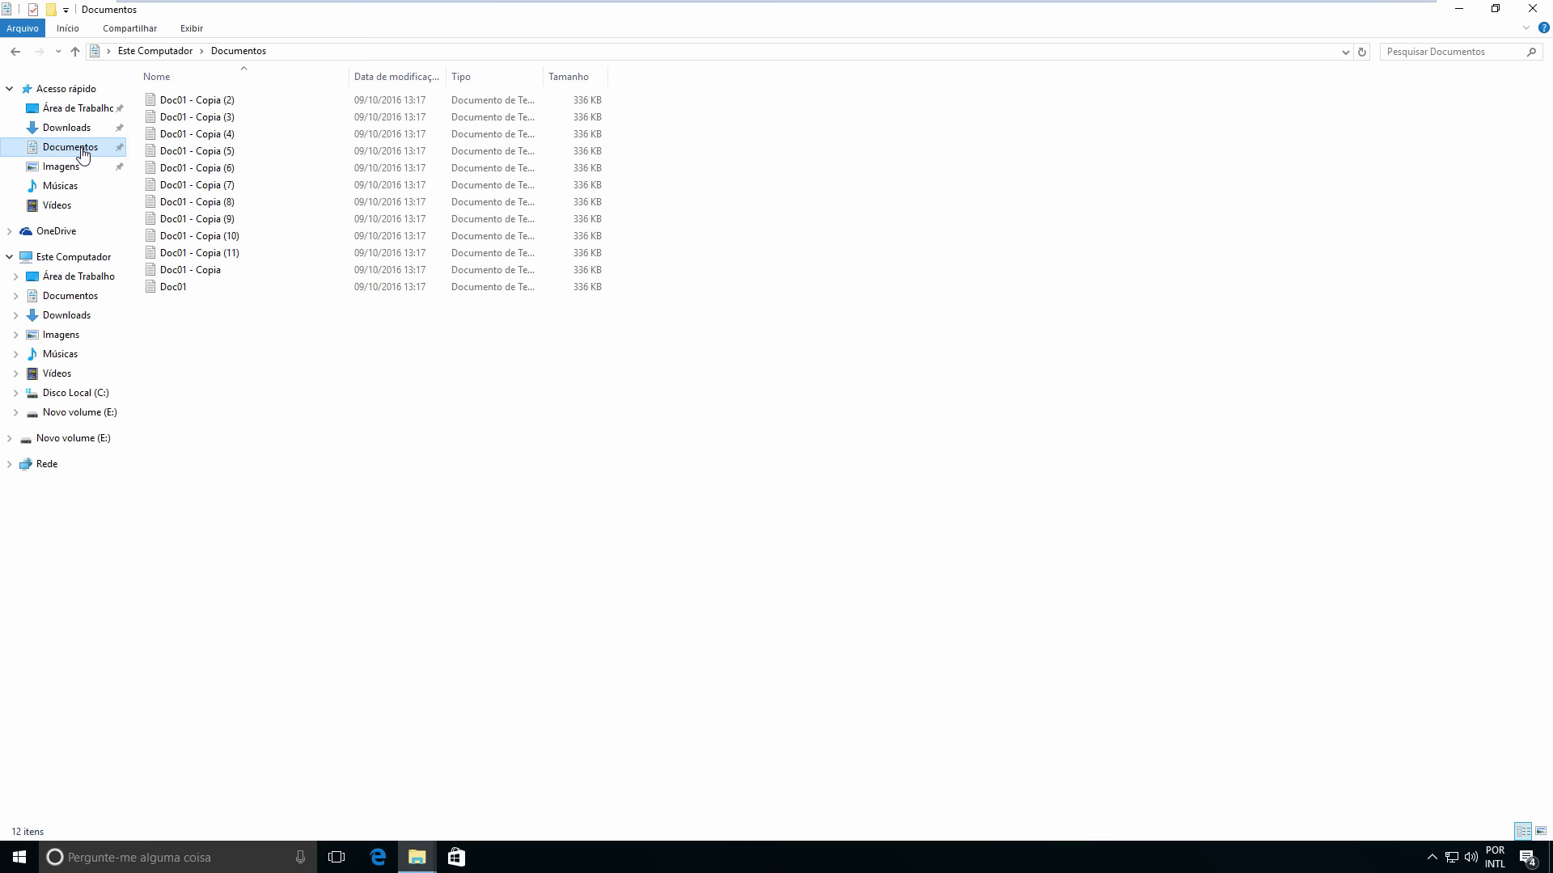
pyautogui.rightClick(83, 154)
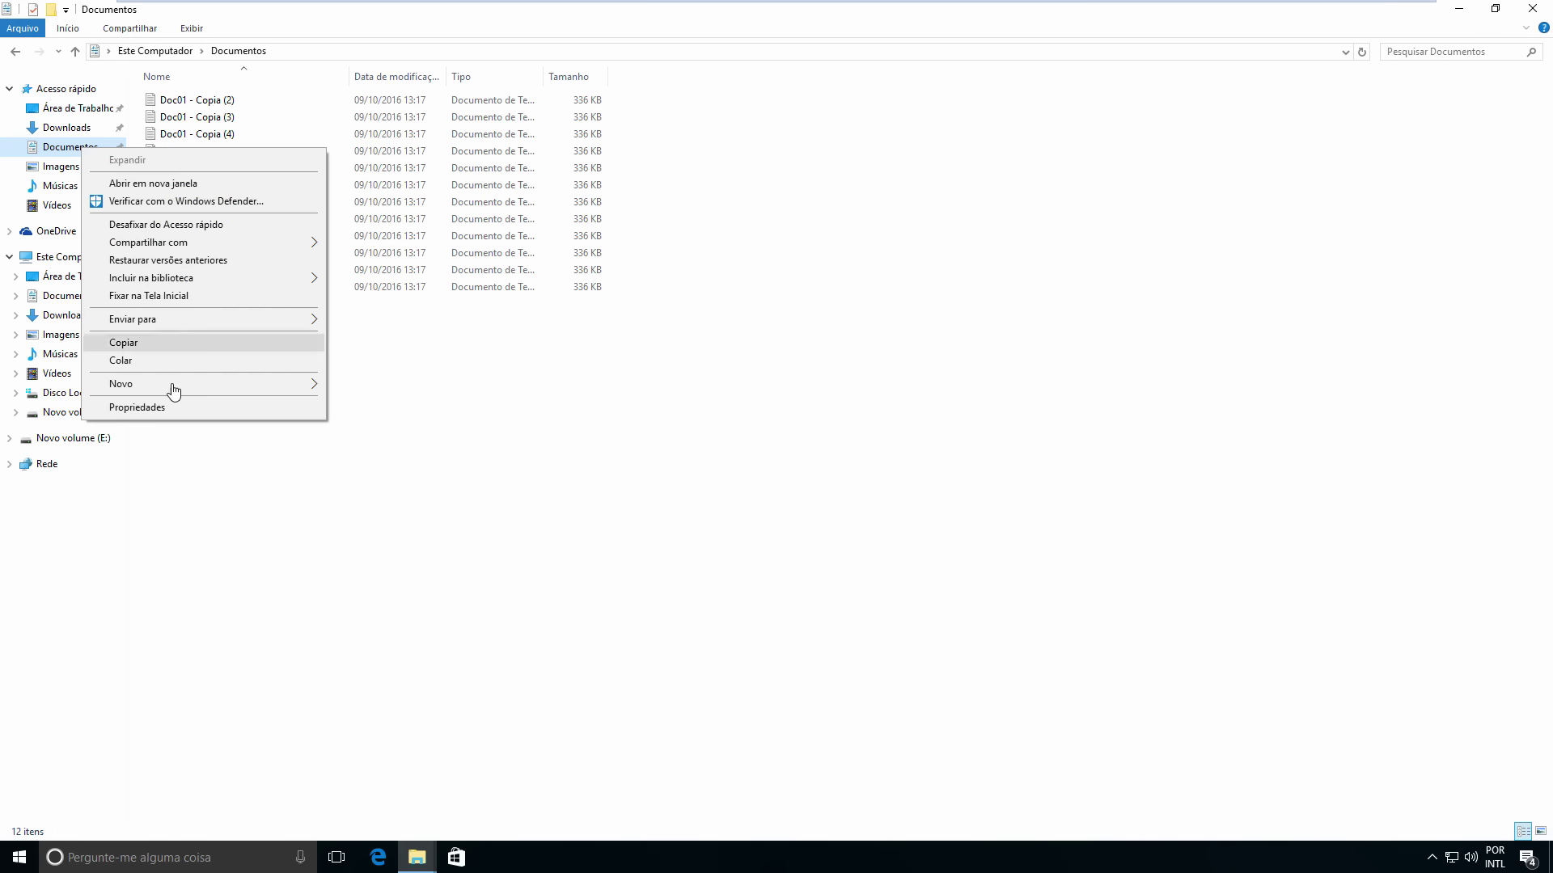
pyautogui.moveTo(173, 386)
pyautogui.click(220, 408)
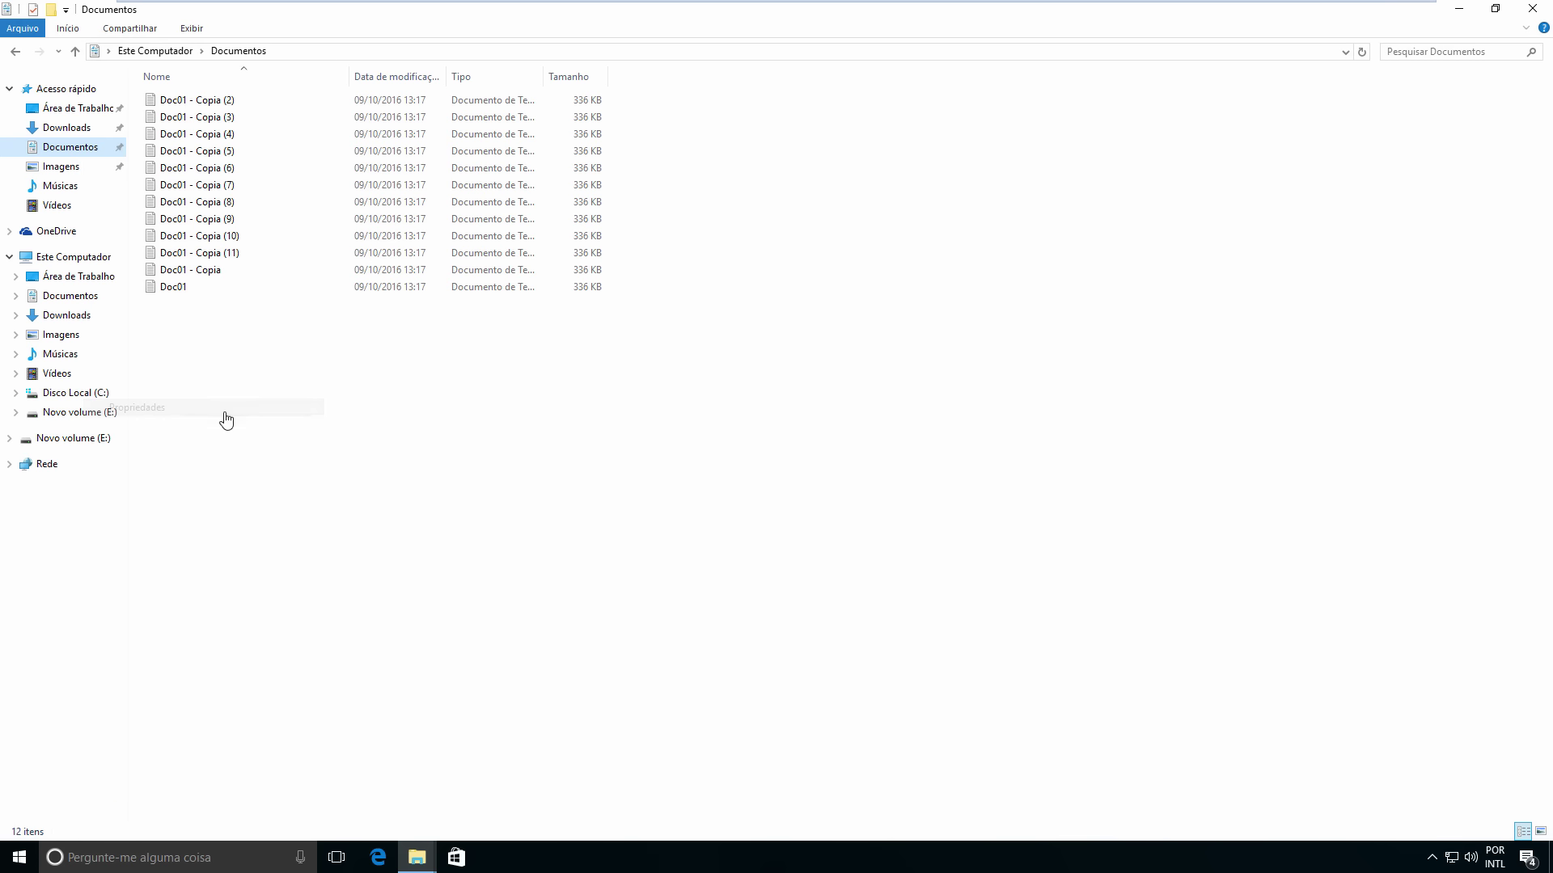
pyautogui.click(287, 454)
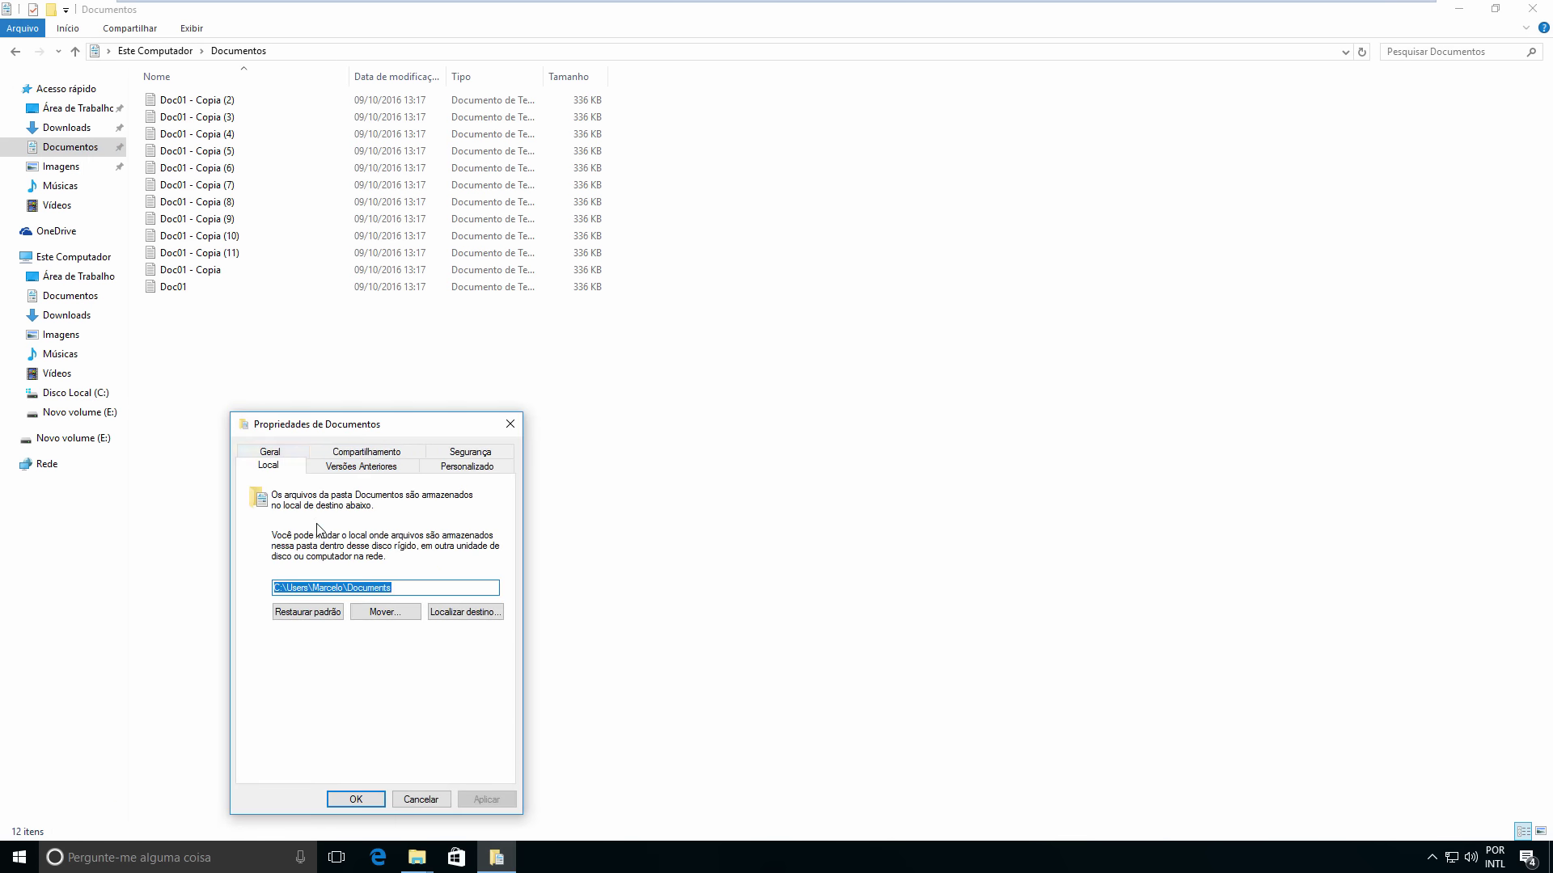
# Create a Documentos folder inside Biblioteca on Novo volume (E:) and select it as the new destination for Documentos
pyautogui.click(385, 609)
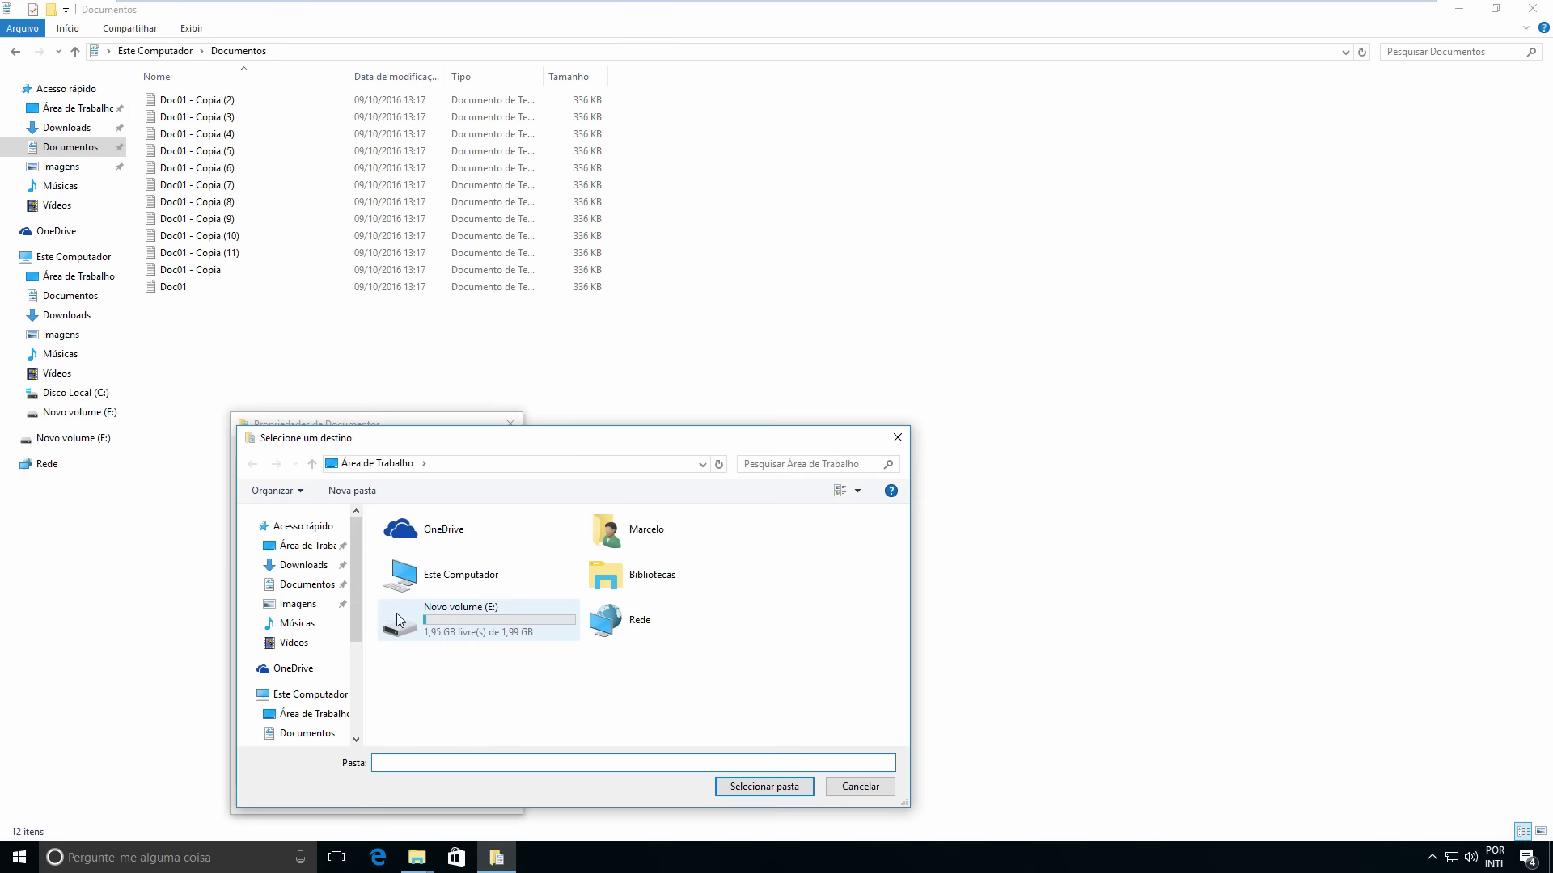
pyautogui.doubleClick(467, 618)
pyautogui.doubleClick(415, 541)
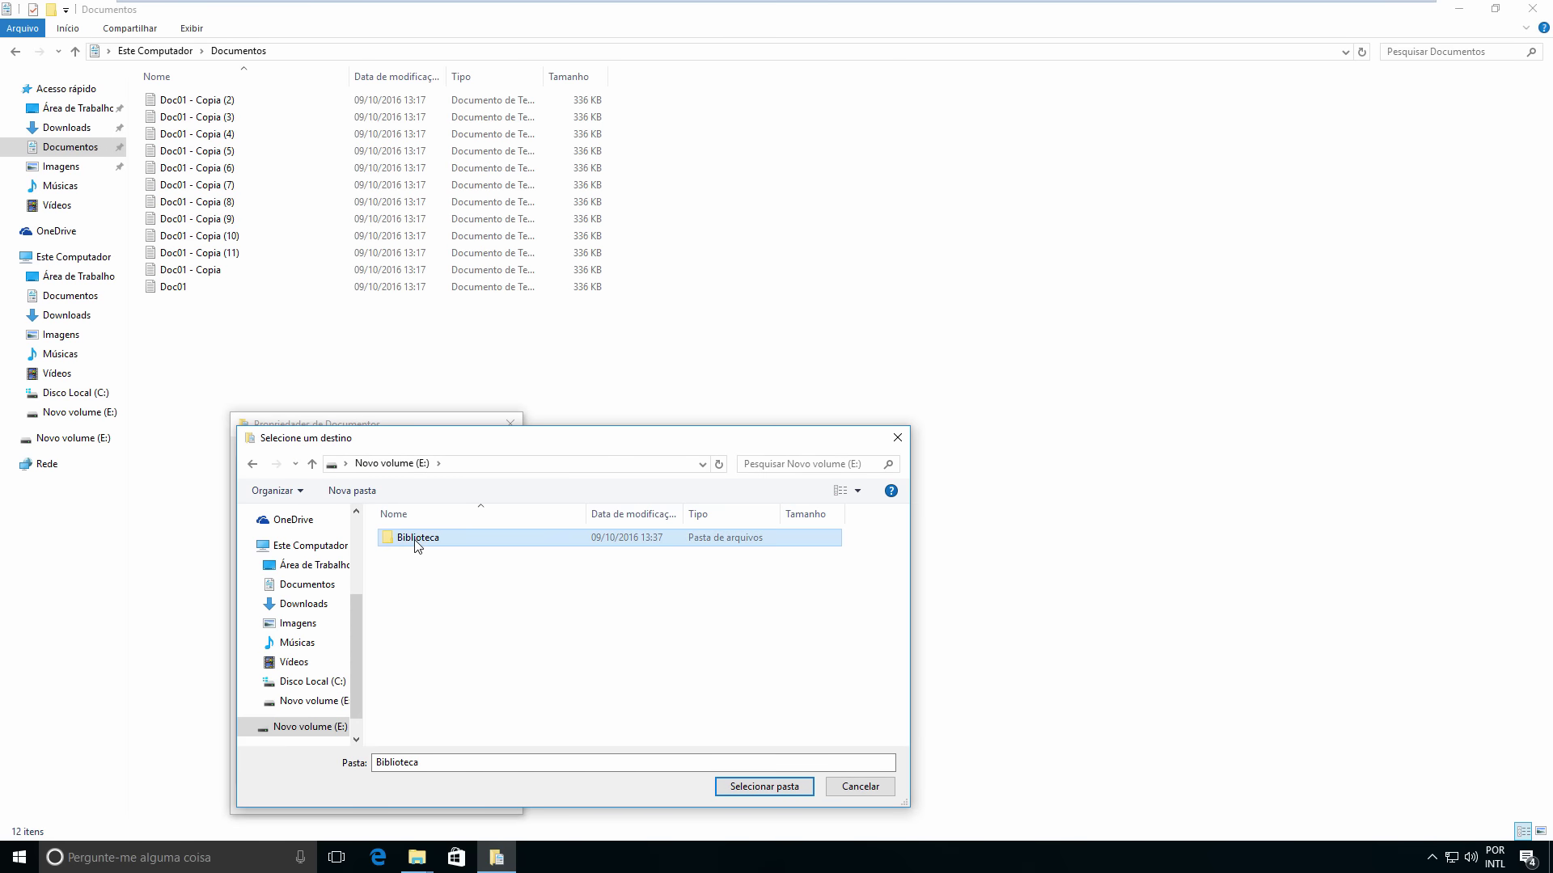
pyautogui.click(346, 491)
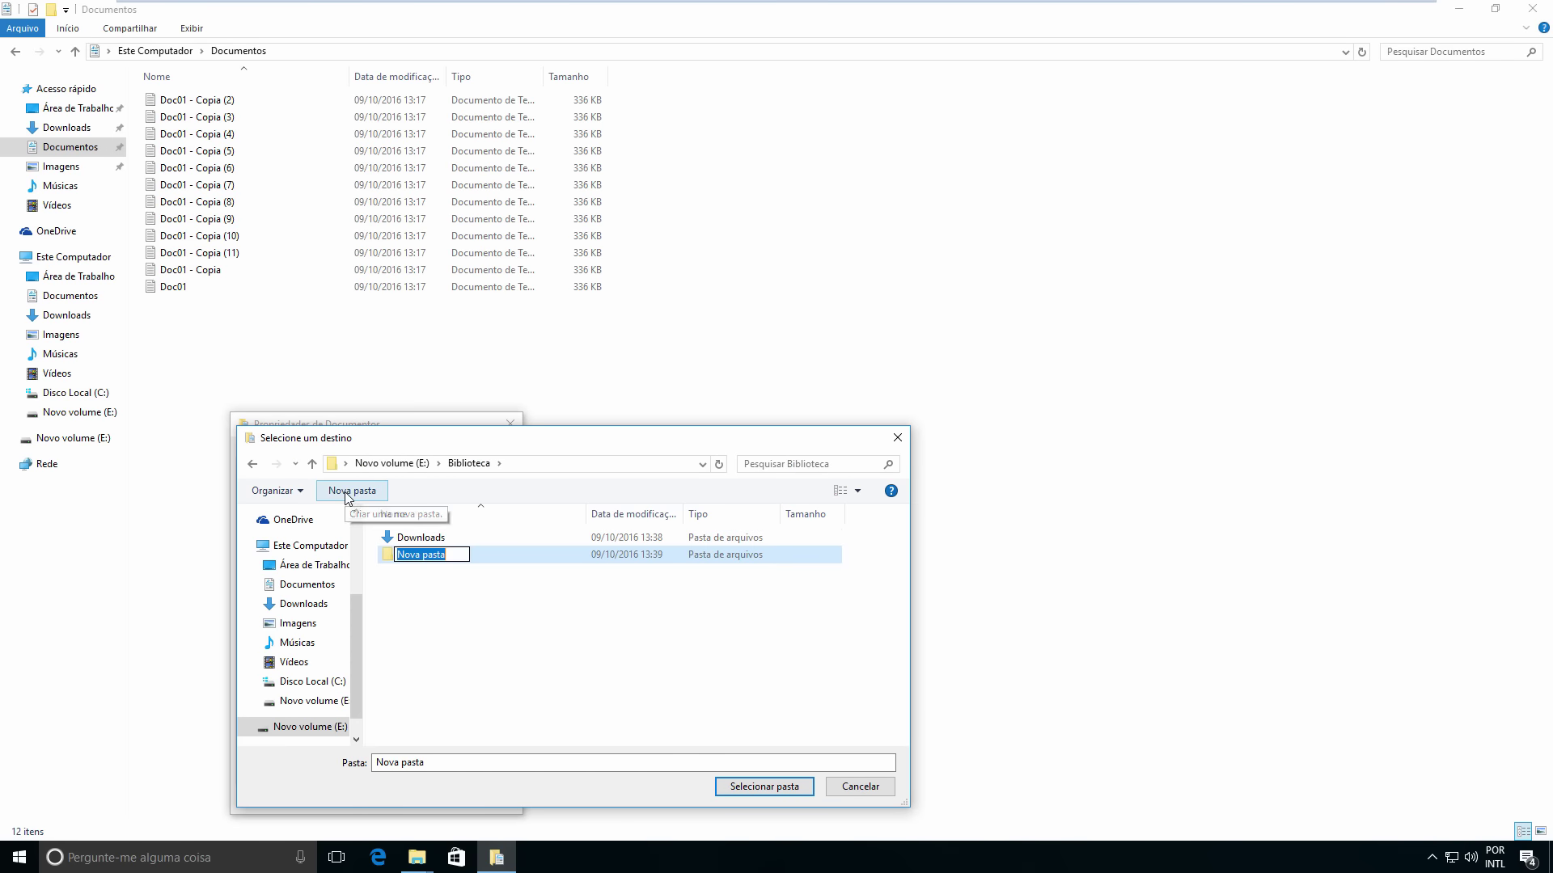
pyautogui.write('Documentos')
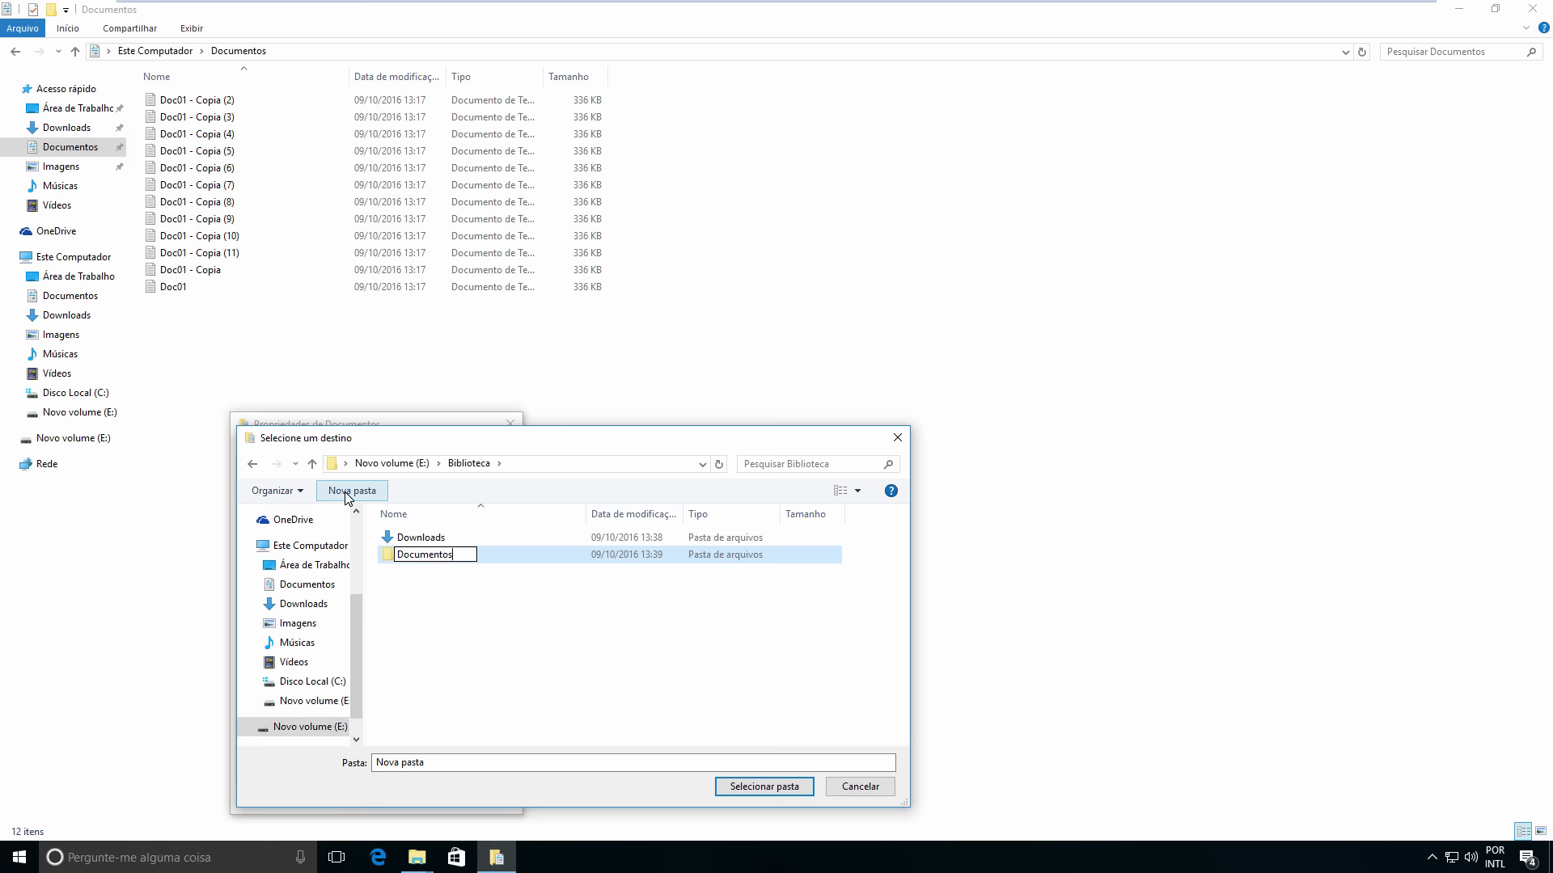
pyautogui.press('Return')
pyautogui.click(455, 540)
pyautogui.doubleClick(455, 540)
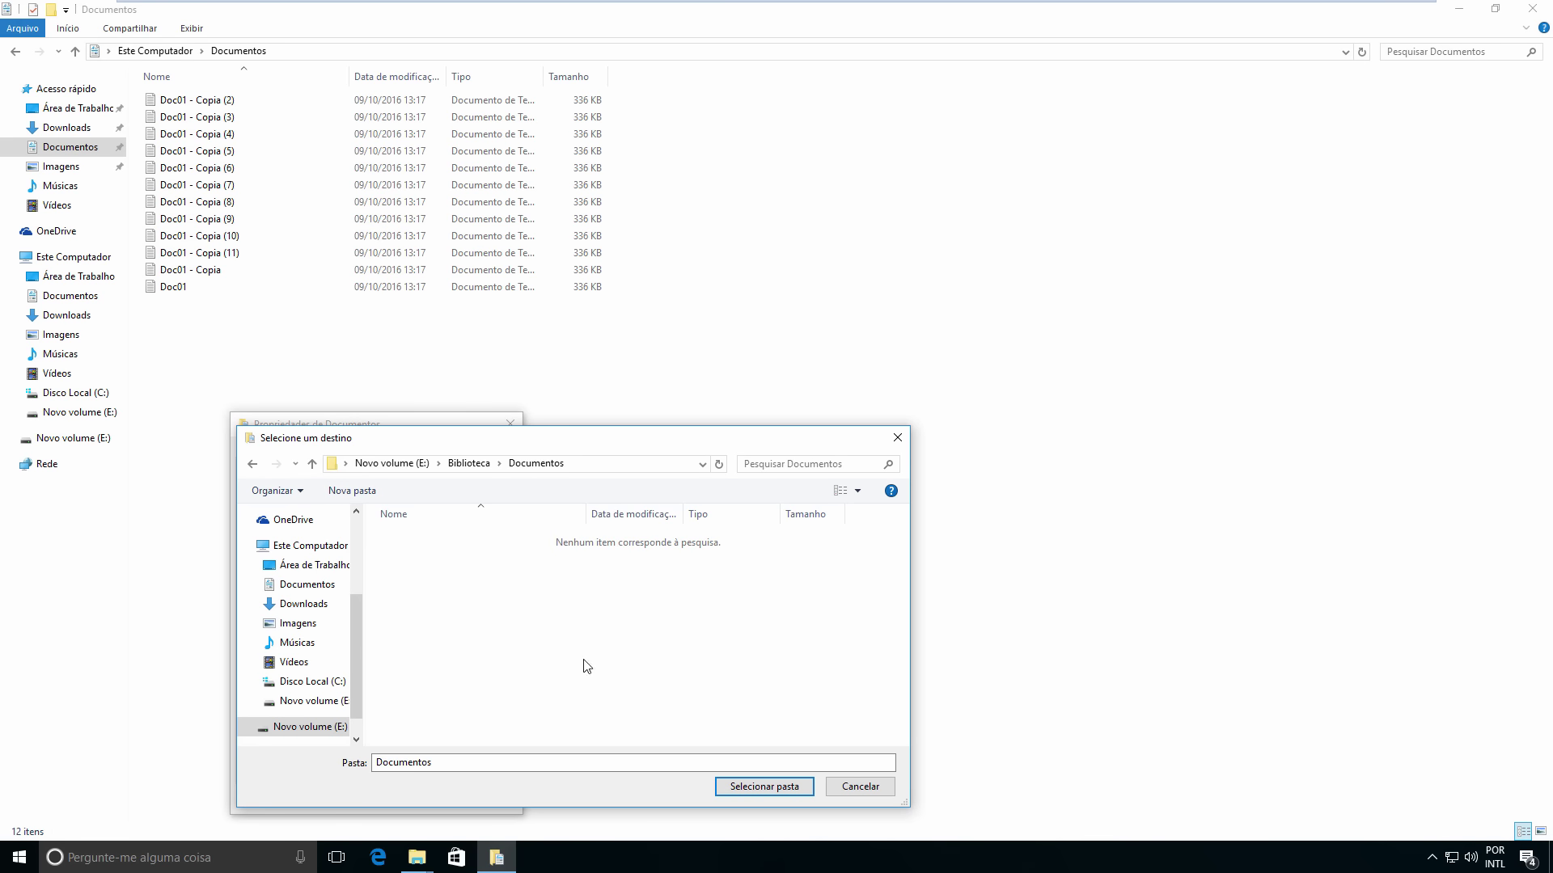
pyautogui.click(754, 788)
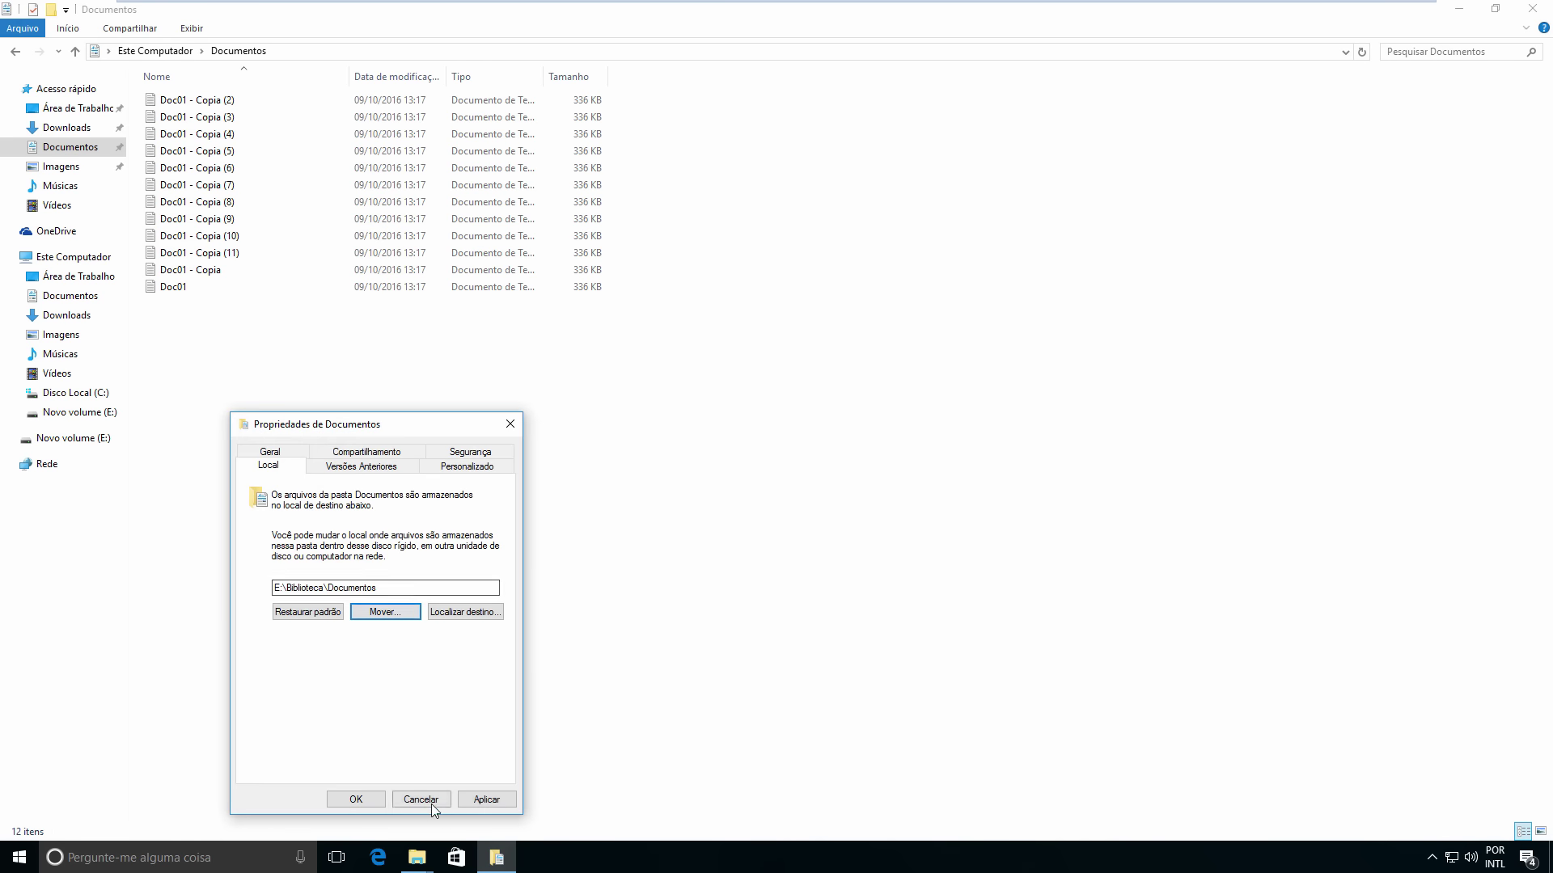
# Apply E:\Biblioteca\Documentos as the Documentos location and move all files from the old location there
pyautogui.click(481, 800)
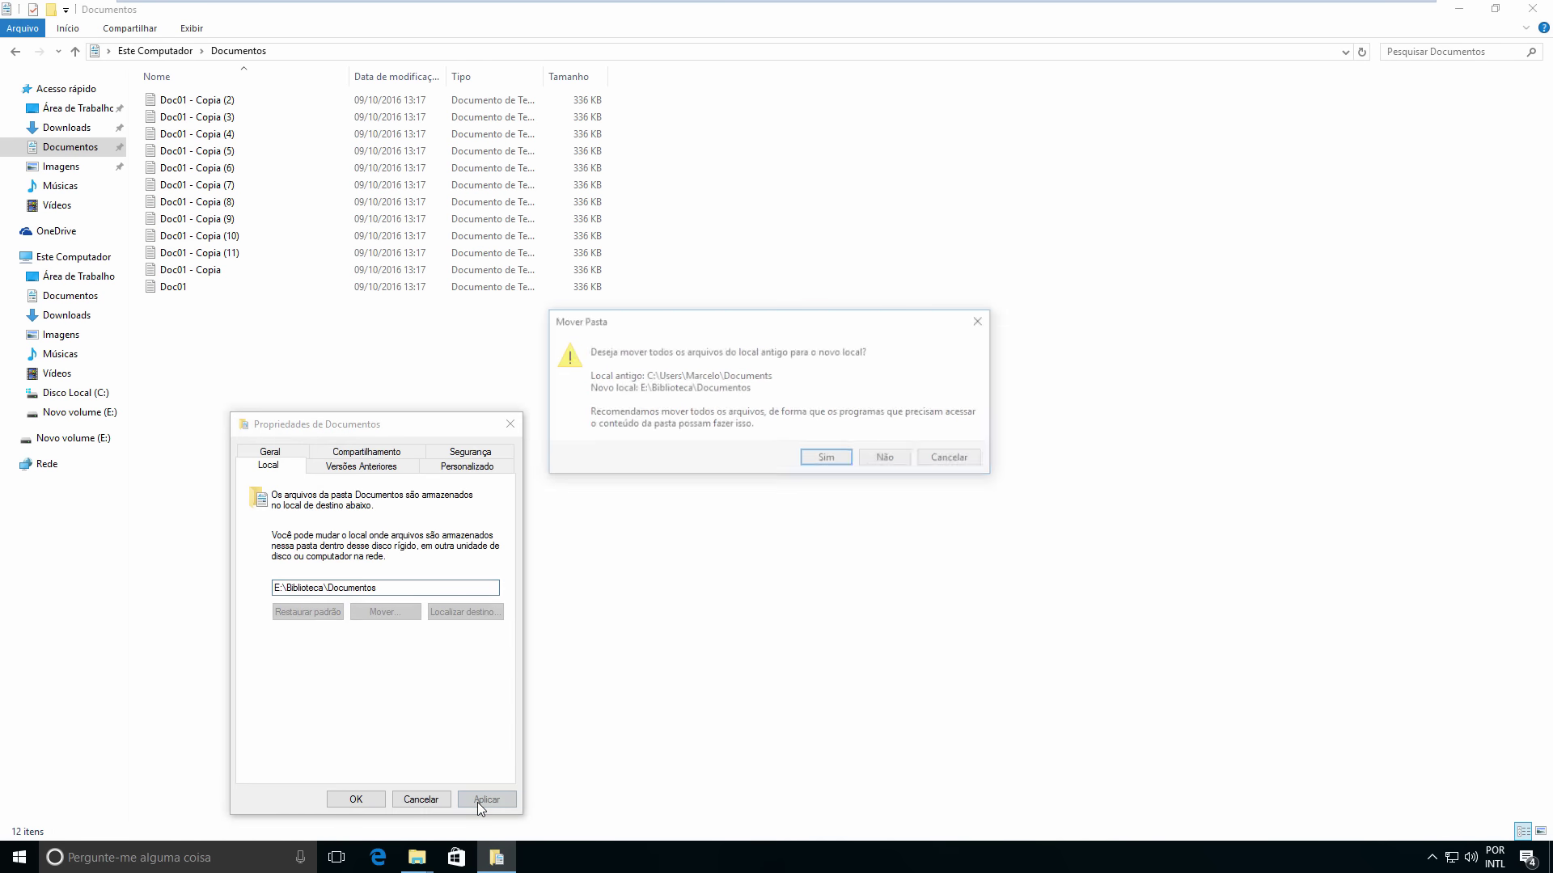
pyautogui.click(826, 460)
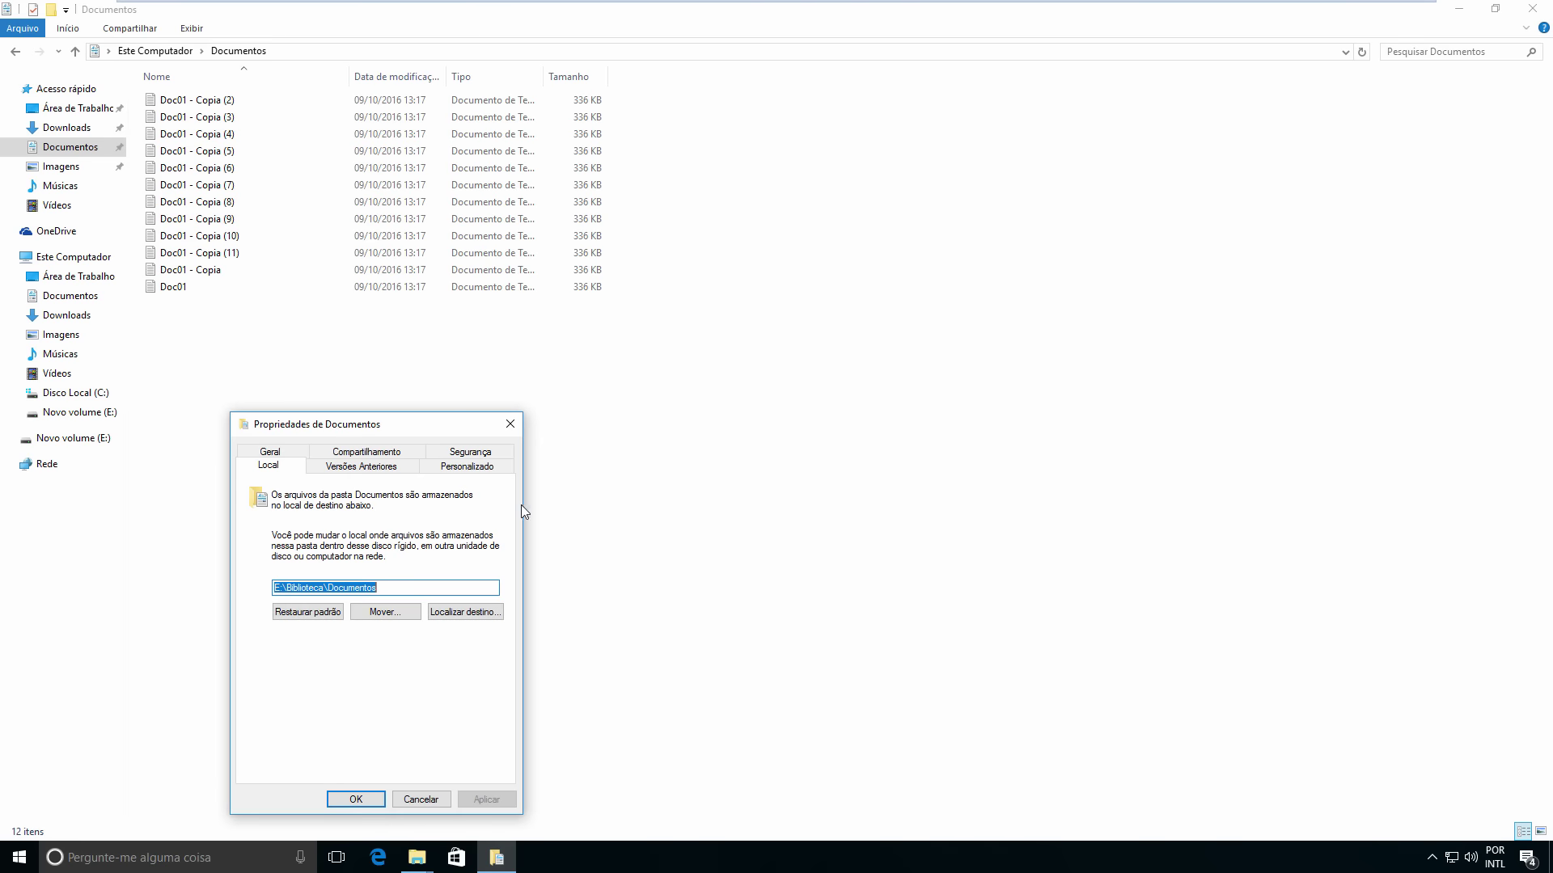
pyautogui.click(356, 799)
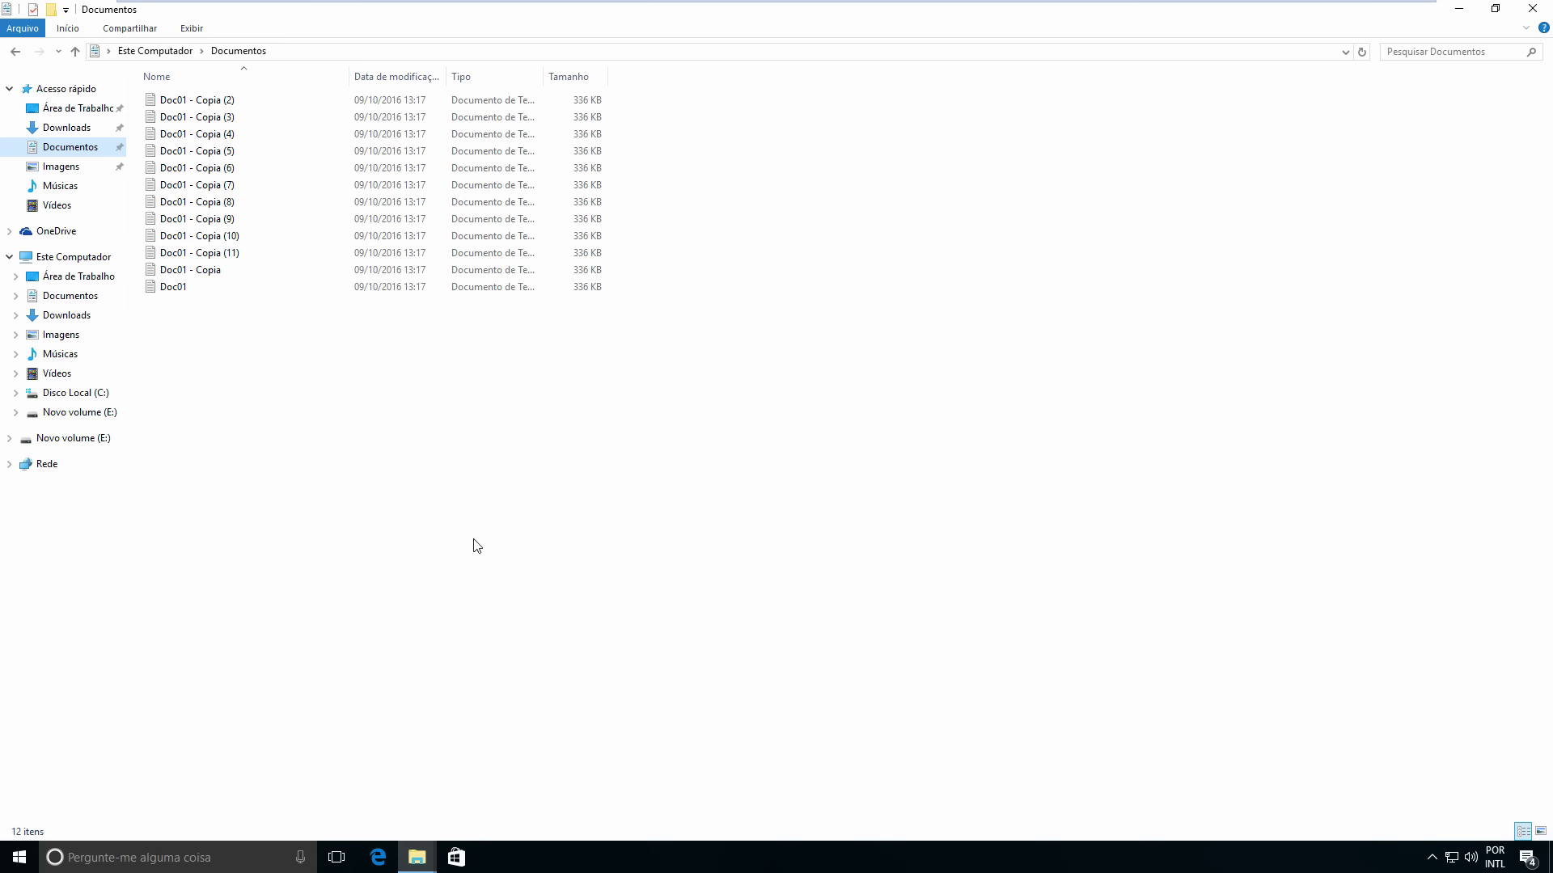
# Switch to the other File Explorer window and open Biblioteca\Documentos on Novo volume (E:) to check the moved documents
pyautogui.click(413, 860)
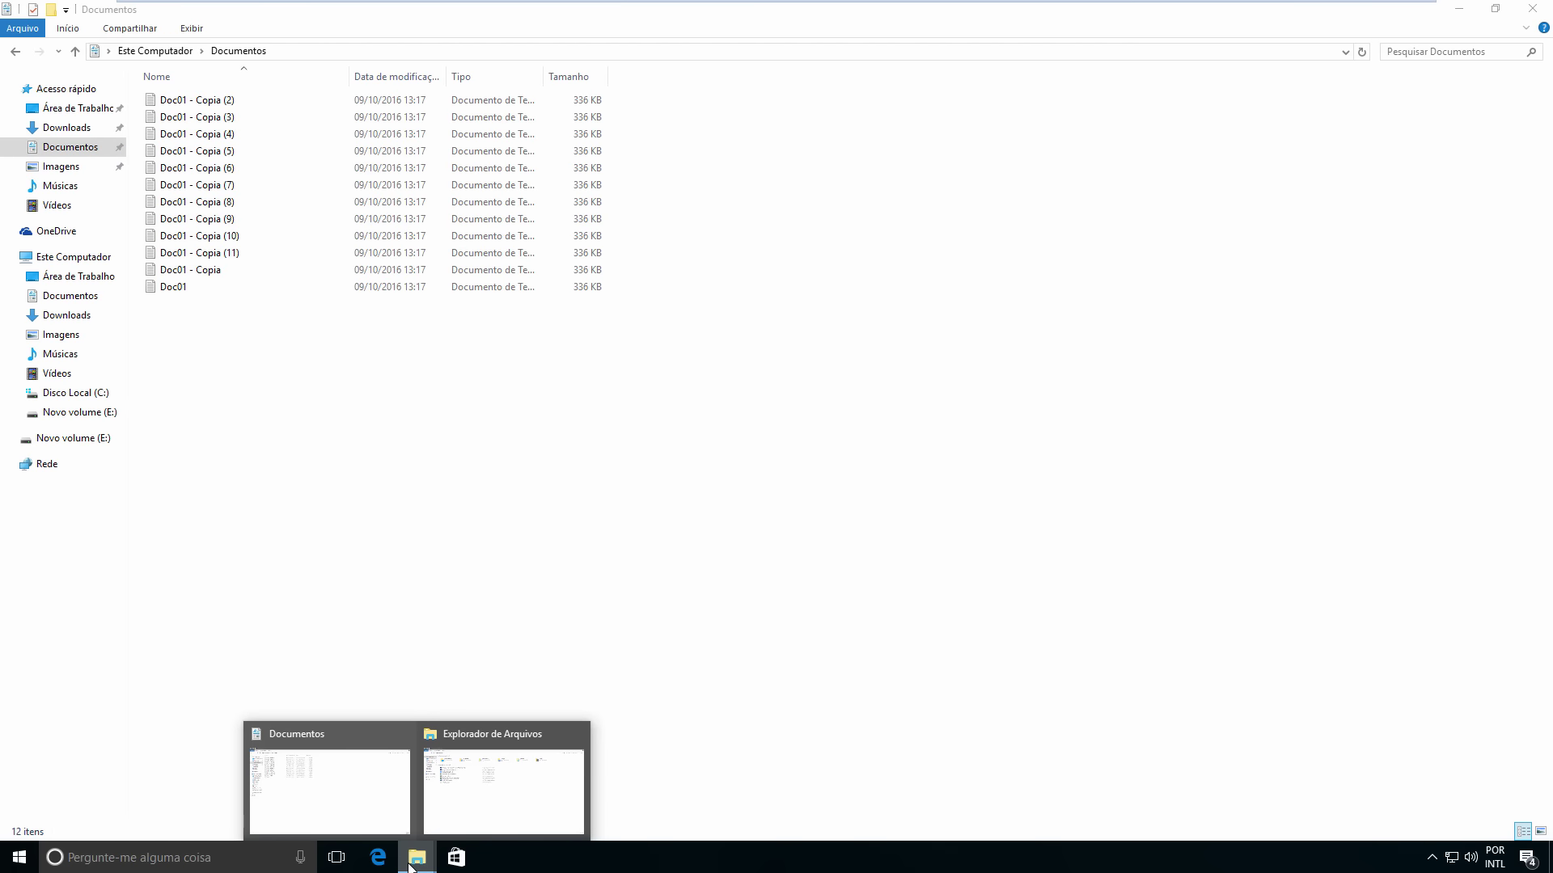
pyautogui.click(478, 756)
pyautogui.click(75, 283)
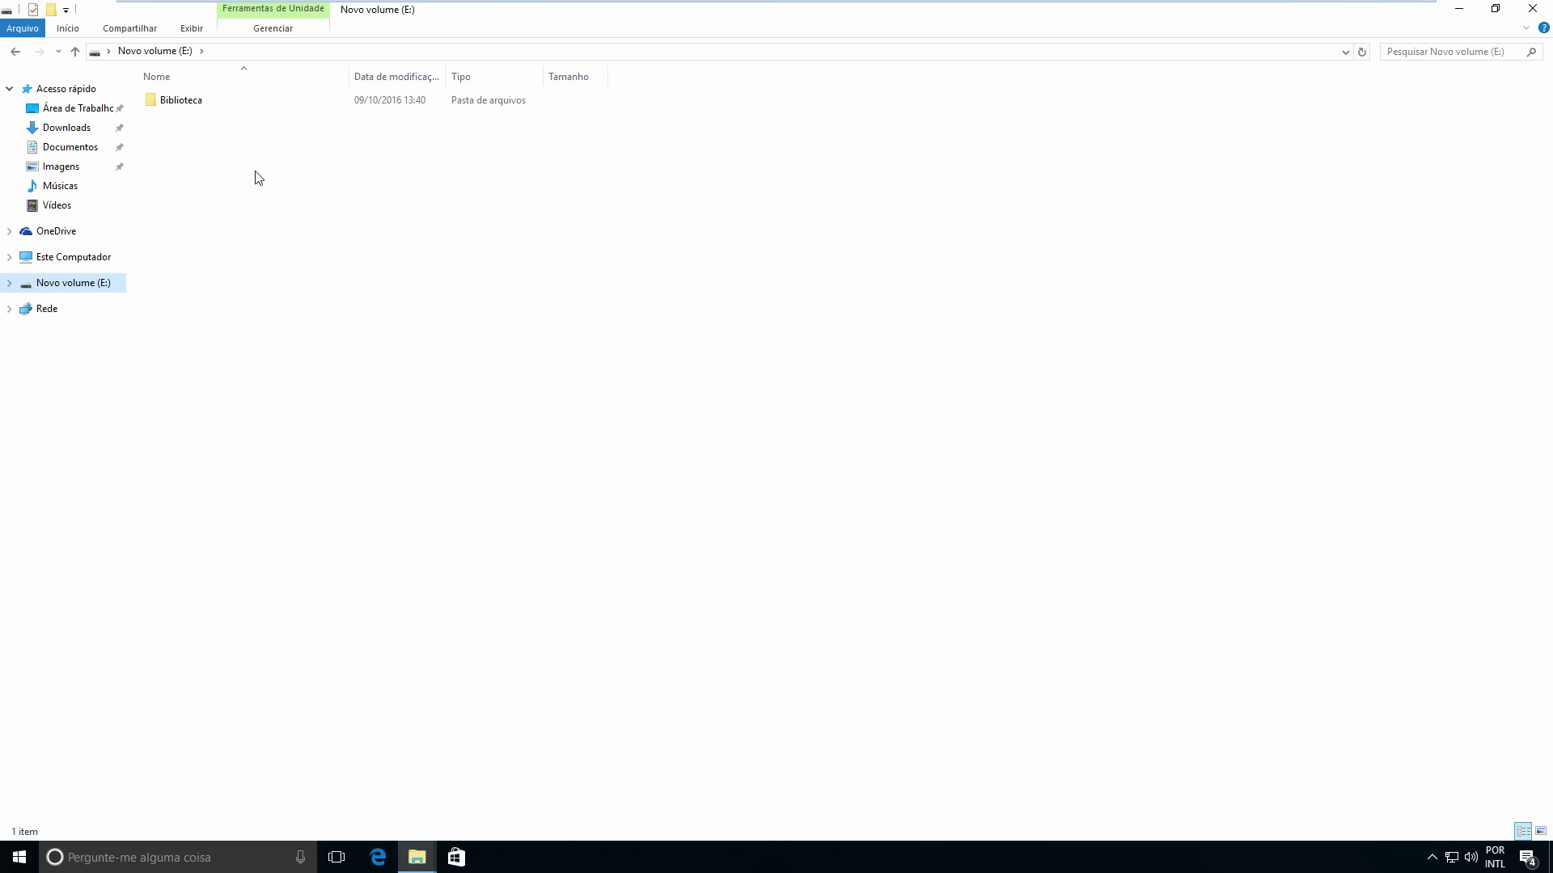
pyautogui.doubleClick(183, 104)
pyautogui.click(212, 103)
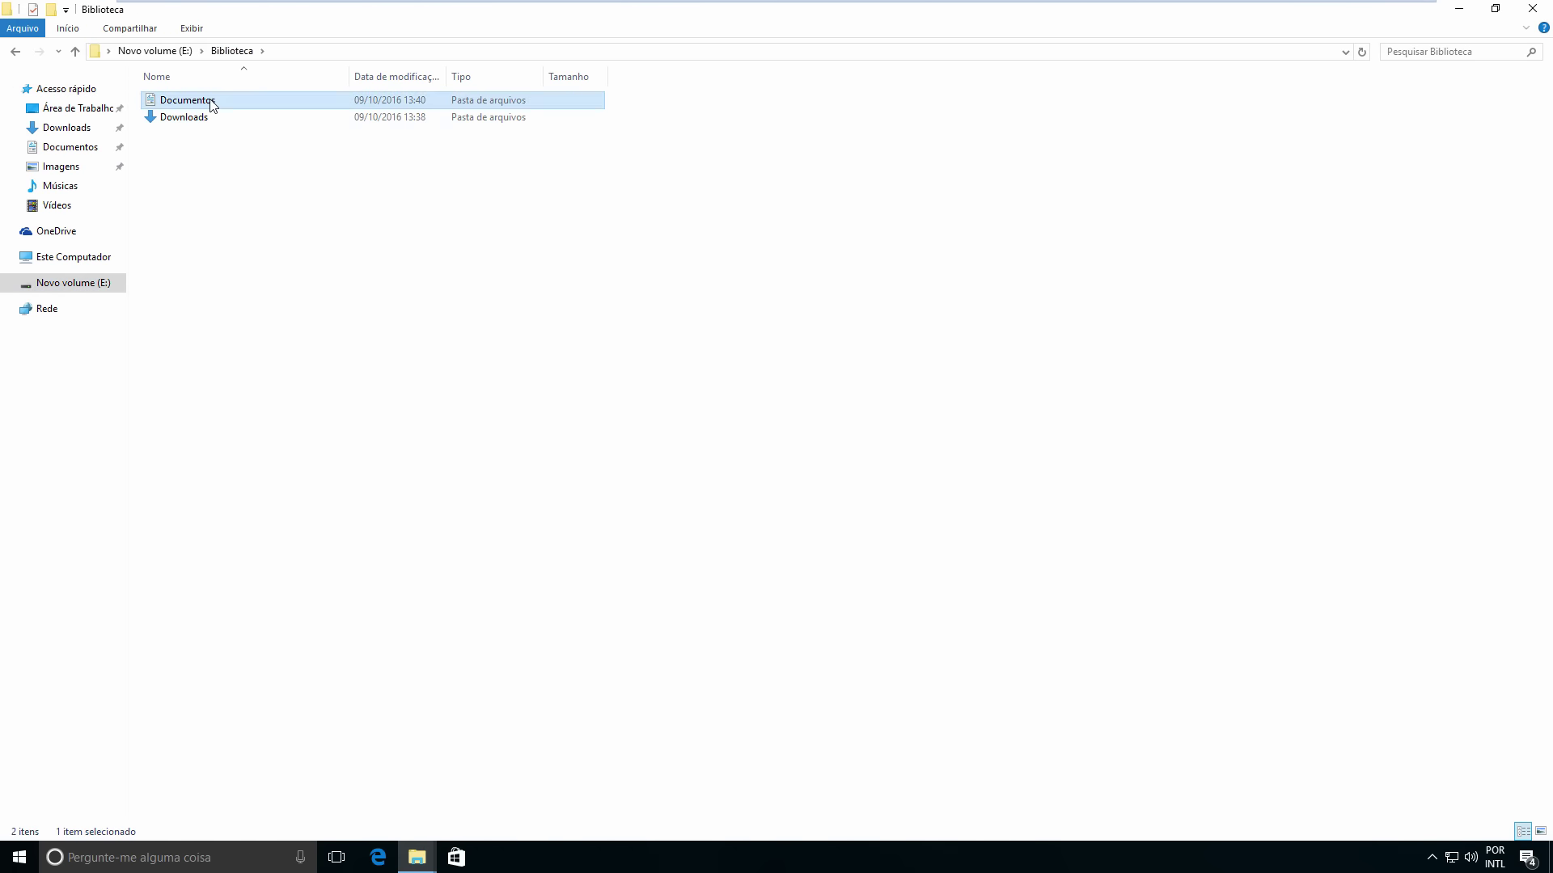
pyautogui.doubleClick(212, 102)
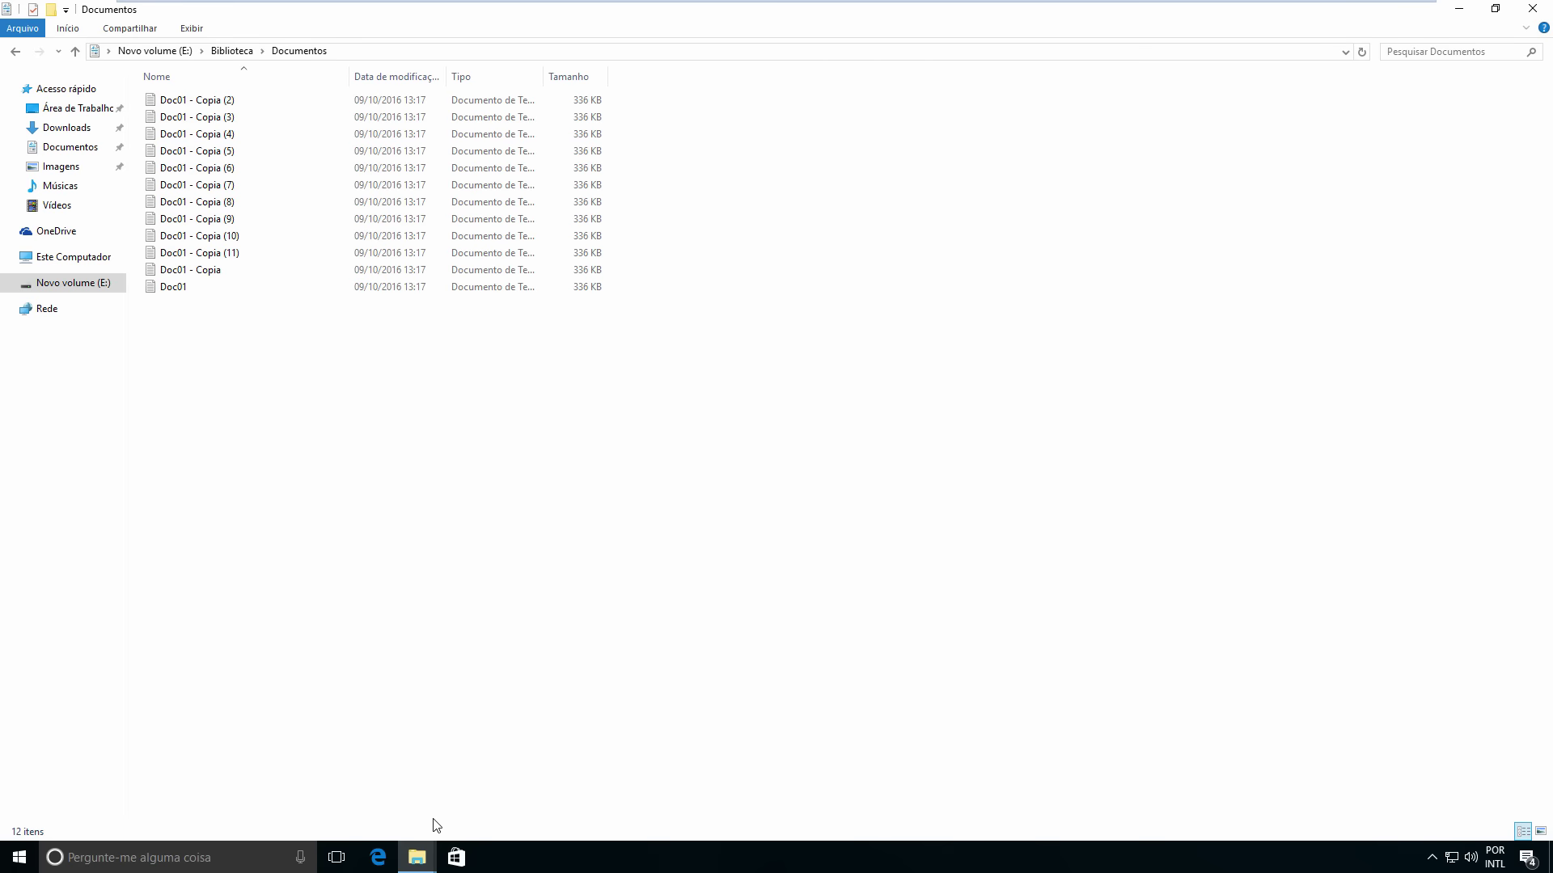
# Check the storage location of the quick access Documentos folder in its properties and close the dialog
pyautogui.rightClick(85, 147)
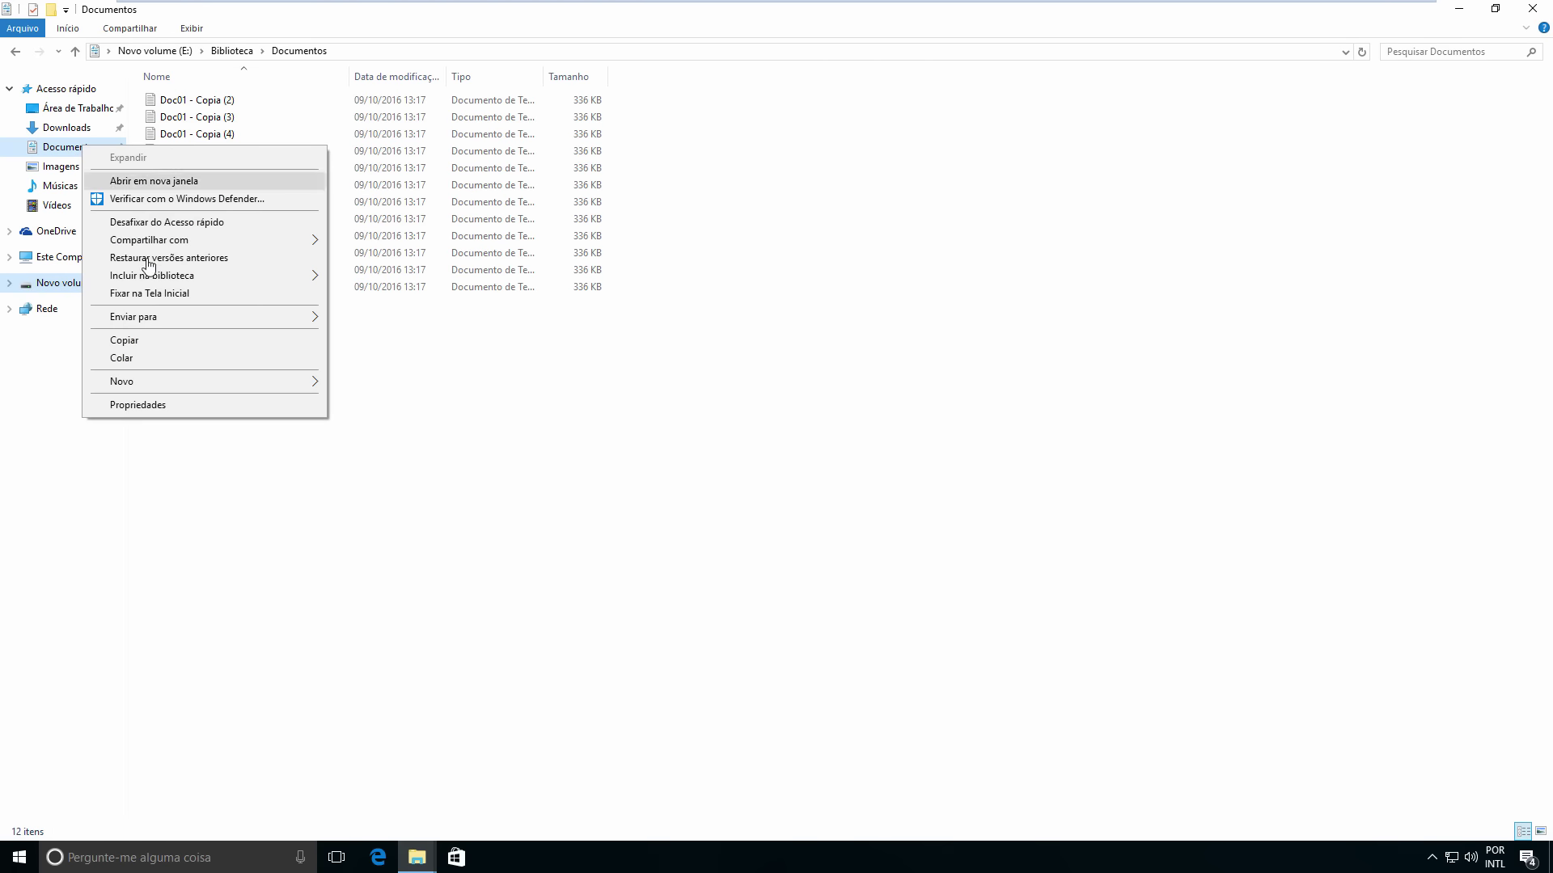
pyautogui.click(139, 404)
pyautogui.click(215, 444)
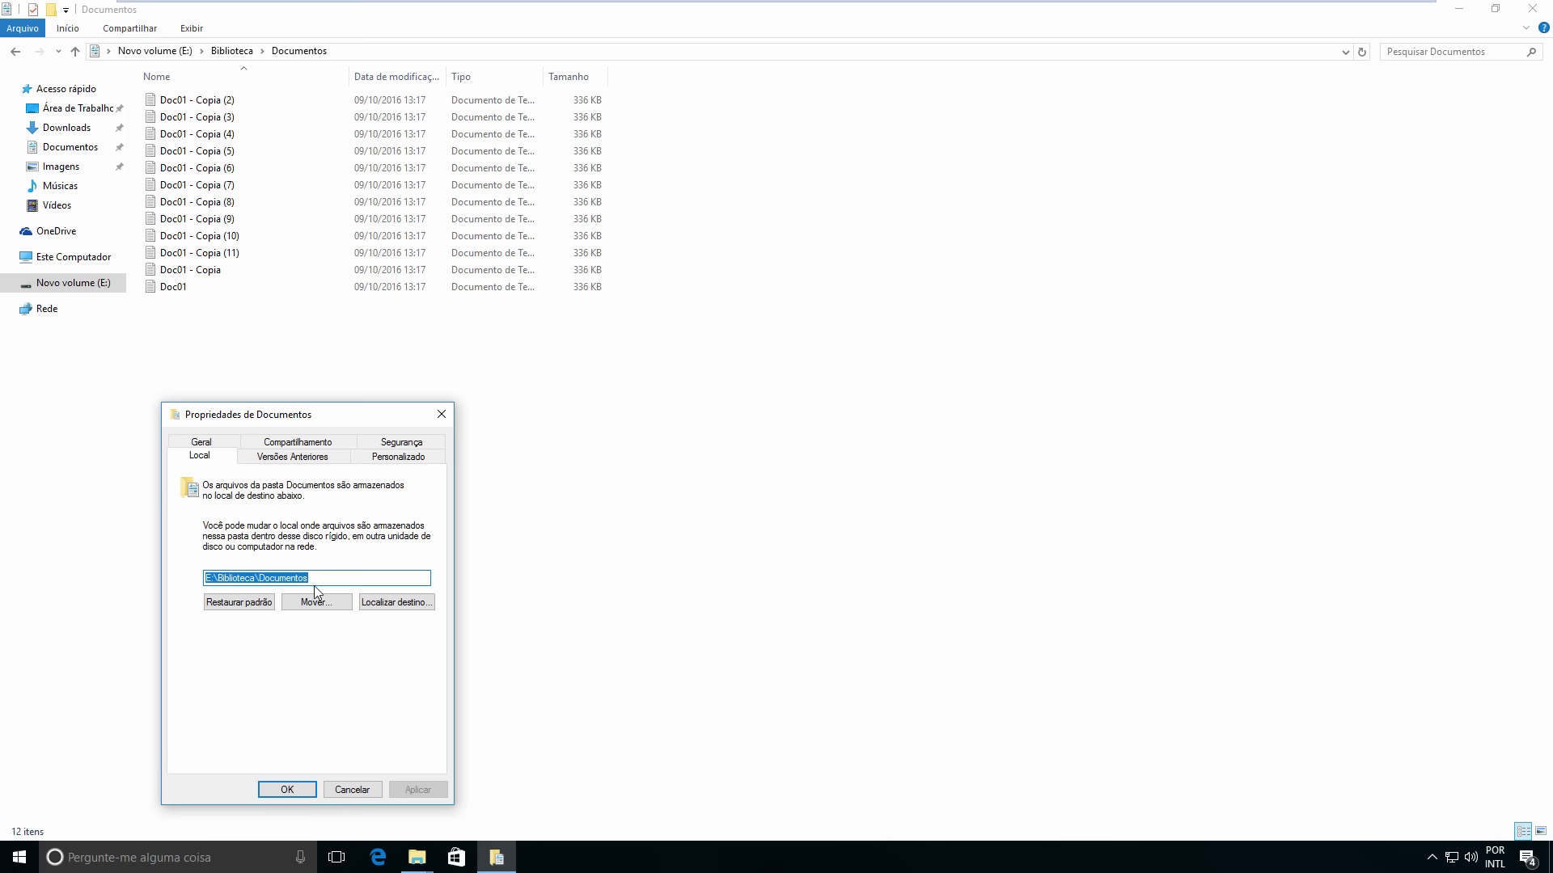
pyautogui.click(304, 790)
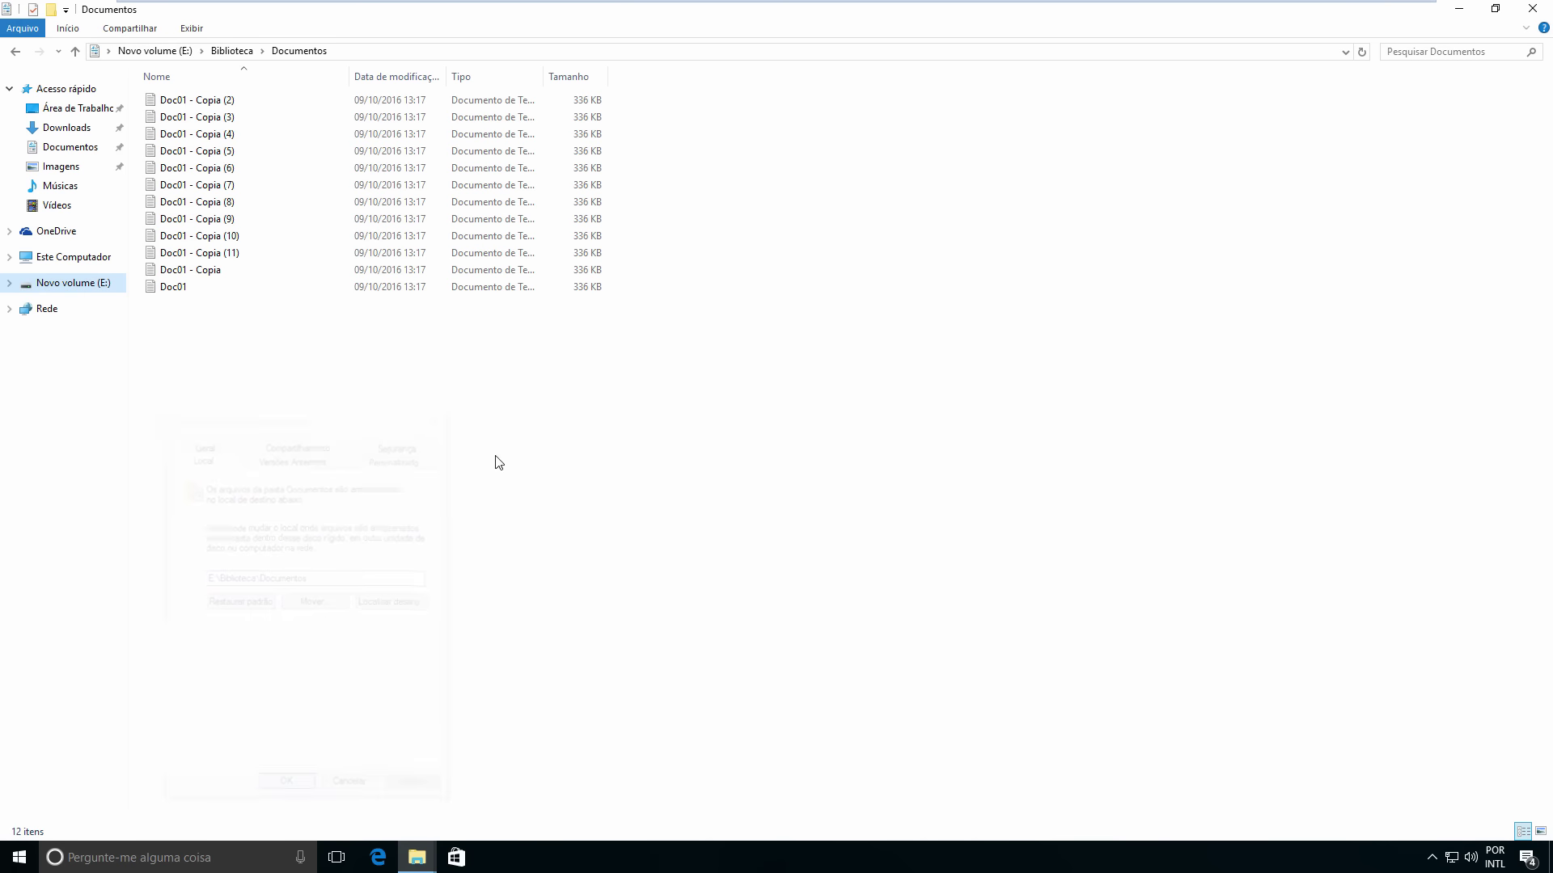
# Open the storage location settings in the properties of the quick access Imagens folder
pyautogui.rightClick(90, 166)
pyautogui.click(180, 426)
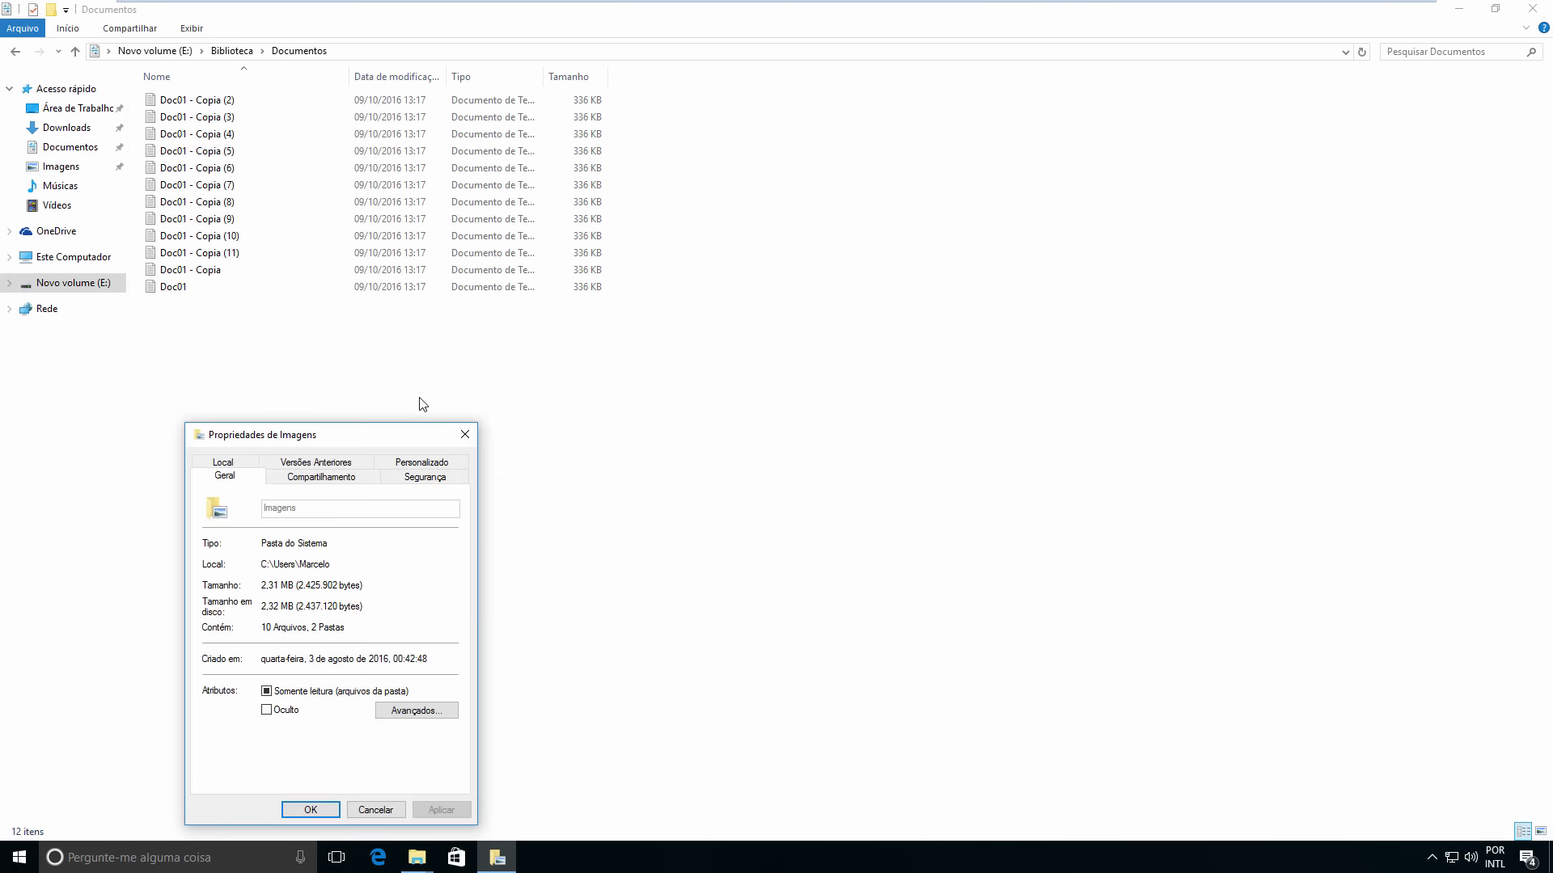
pyautogui.click(223, 461)
# Create an Imagens folder inside Biblioteca on Novo volume (E:) and open it in the destination selection dialog
pyautogui.click(364, 624)
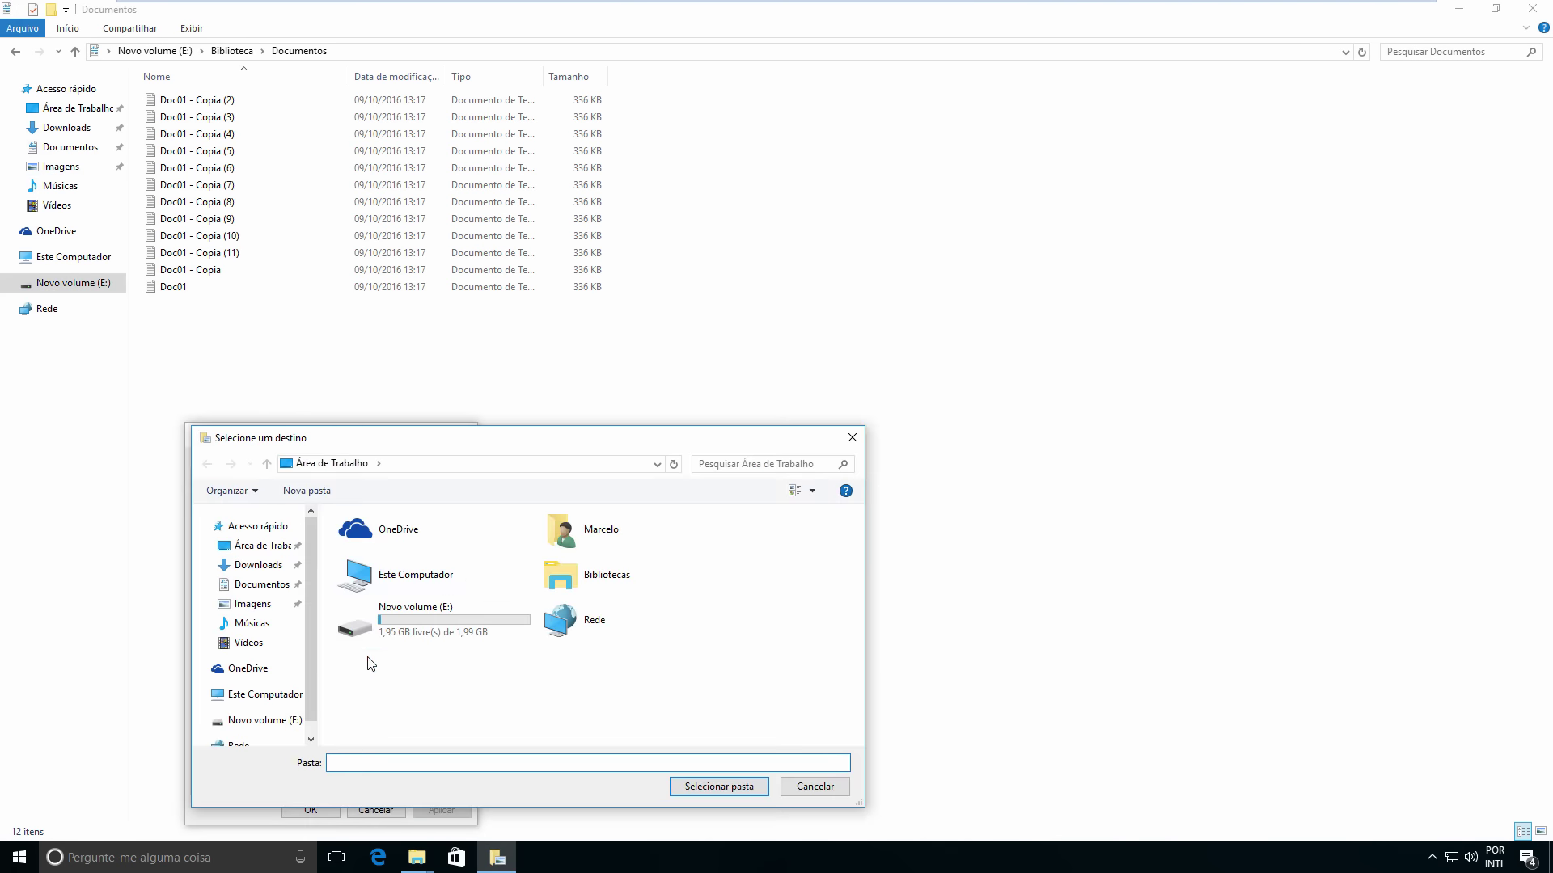
pyautogui.doubleClick(405, 619)
pyautogui.doubleClick(394, 538)
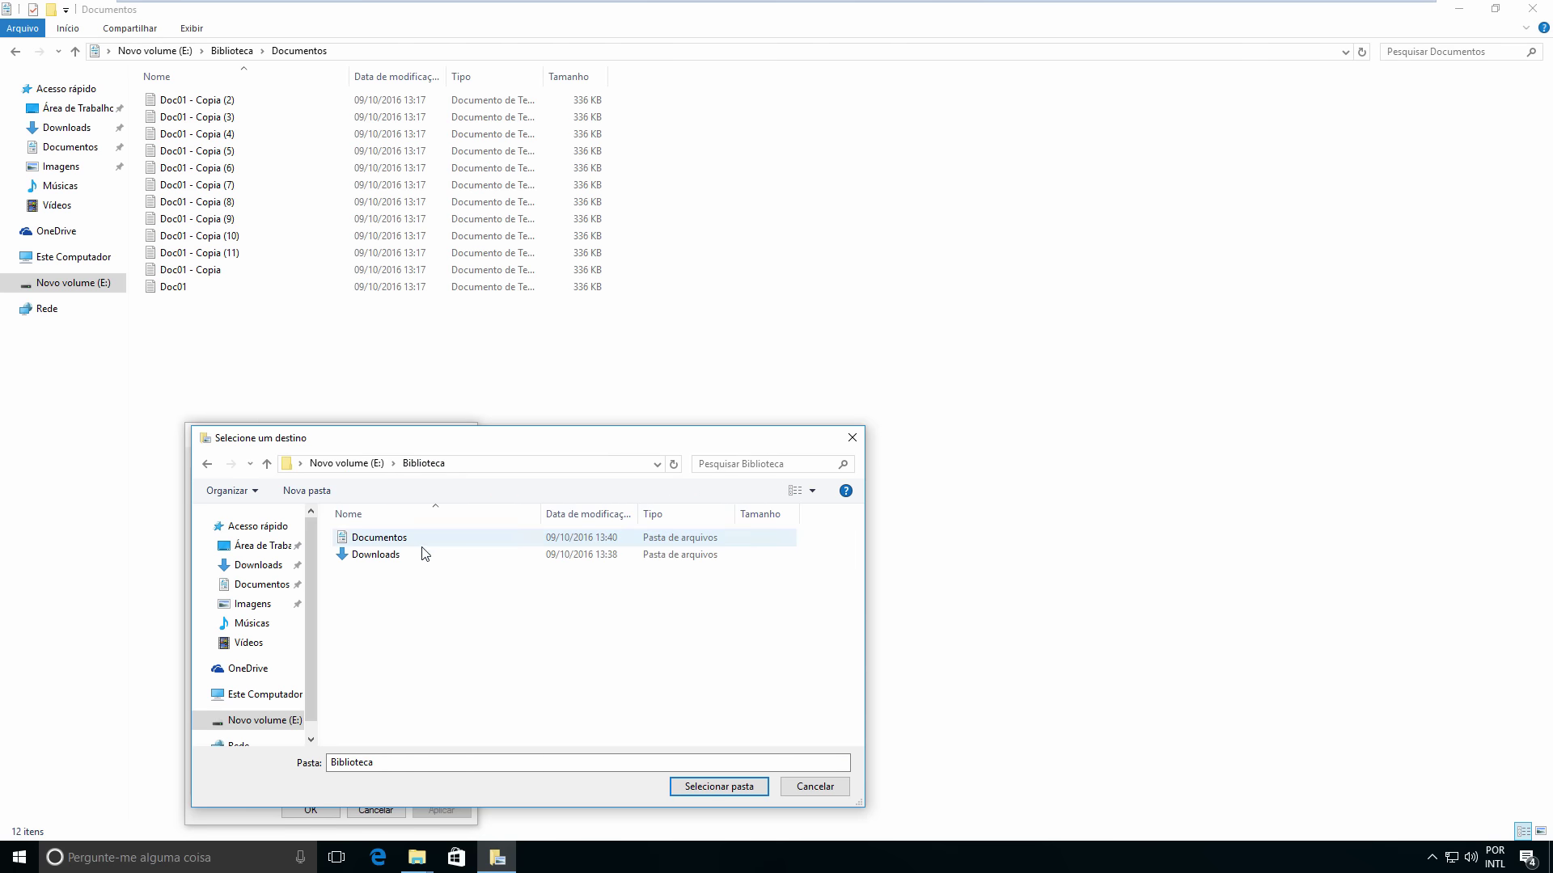
pyautogui.click(300, 492)
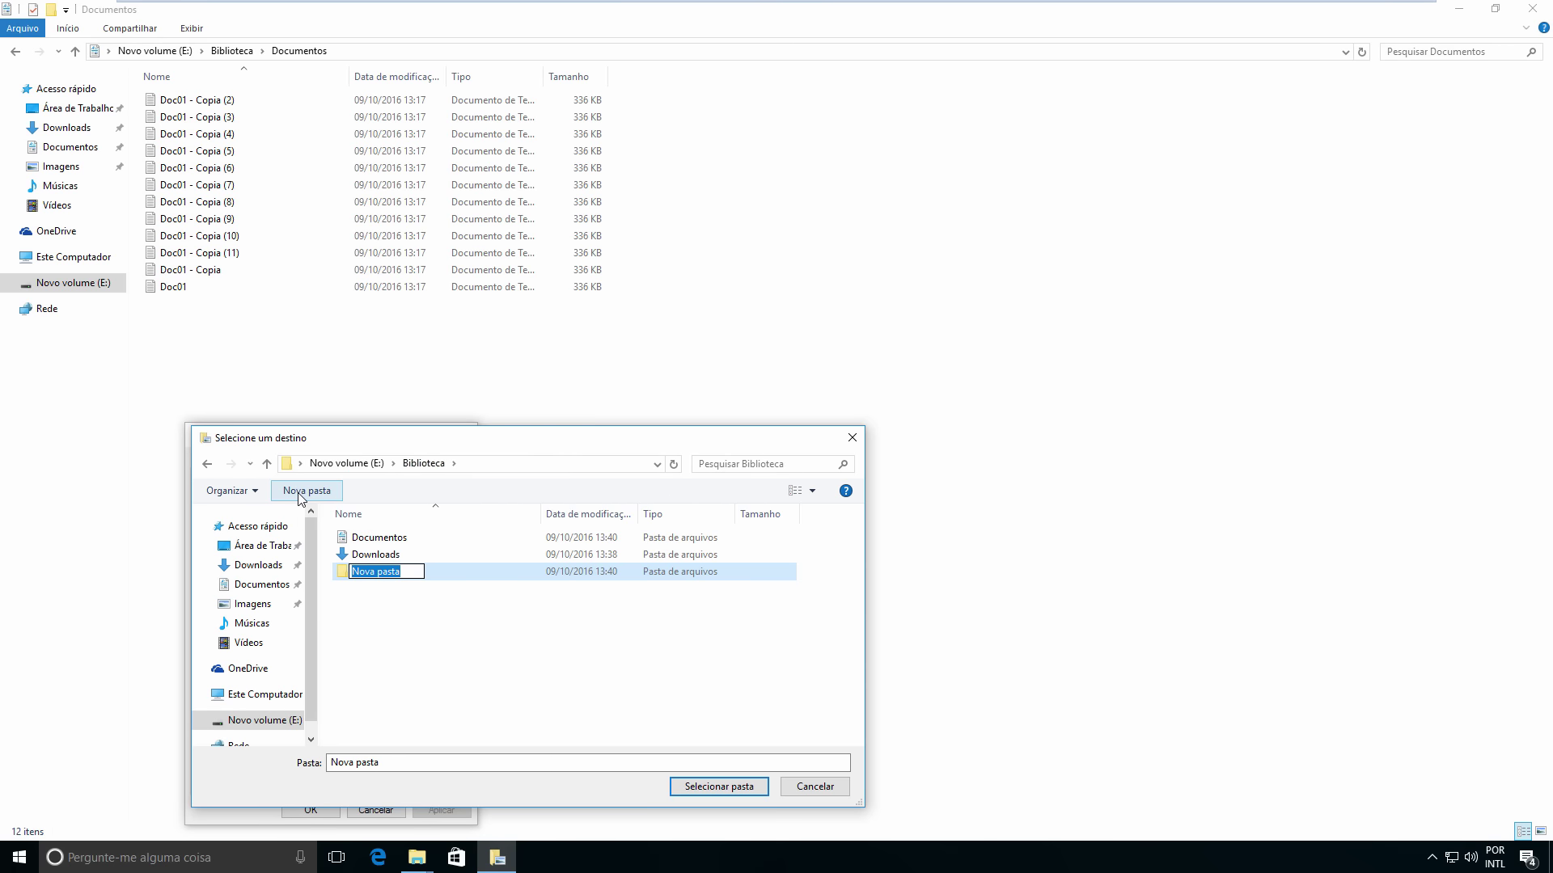
pyautogui.write('Imagens')
pyautogui.press('Return')
pyautogui.press('Return')
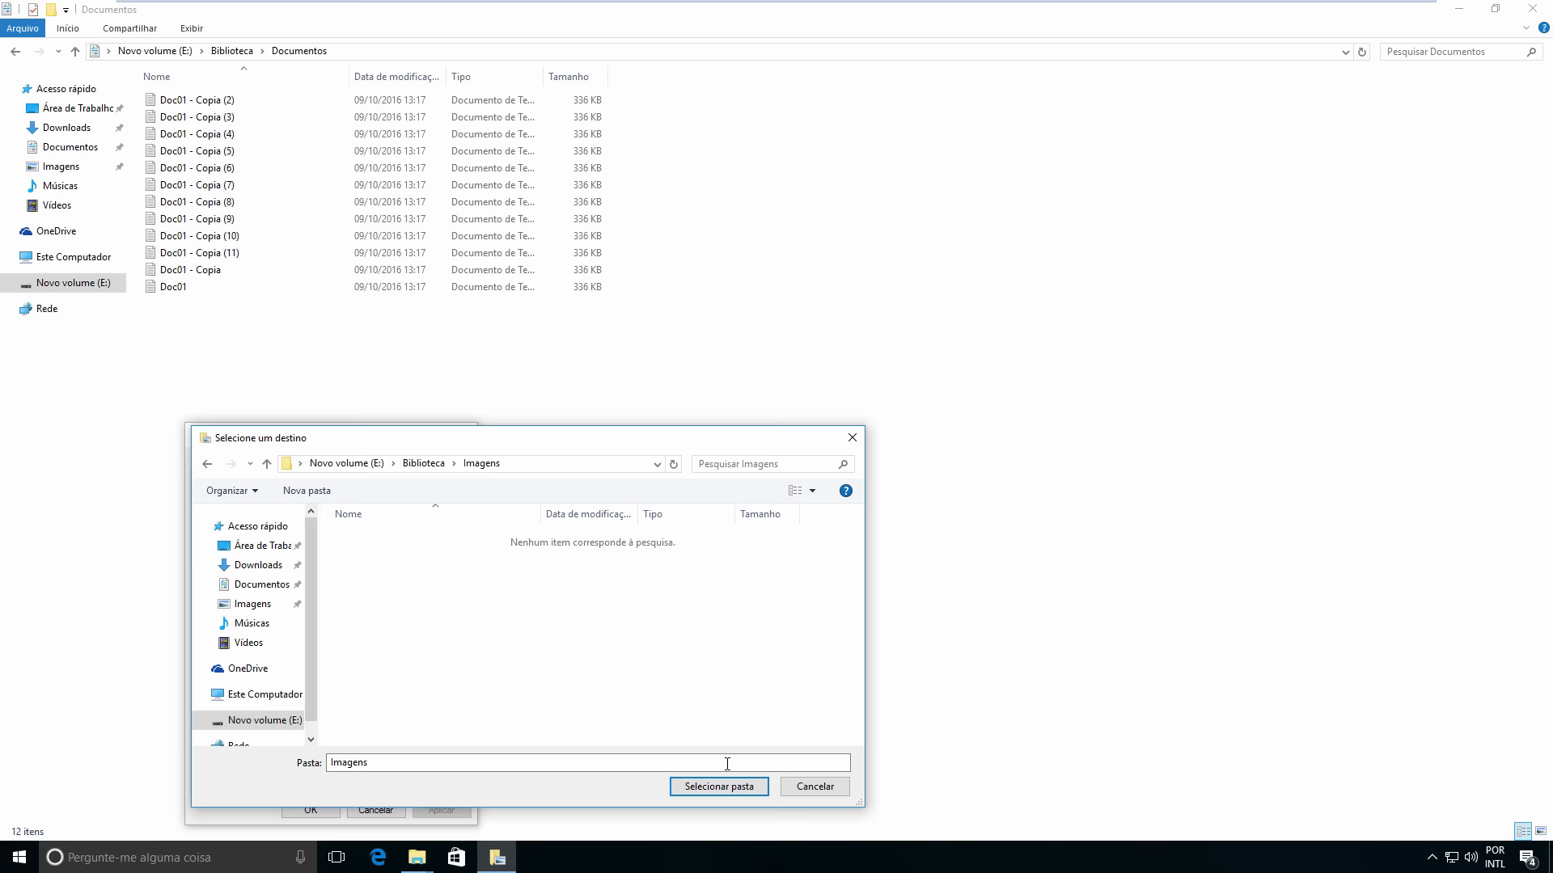
# Set E:\Biblioteca\Imagens as the Imagens location and move all files from the old location there
pyautogui.click(719, 786)
pyautogui.click(307, 811)
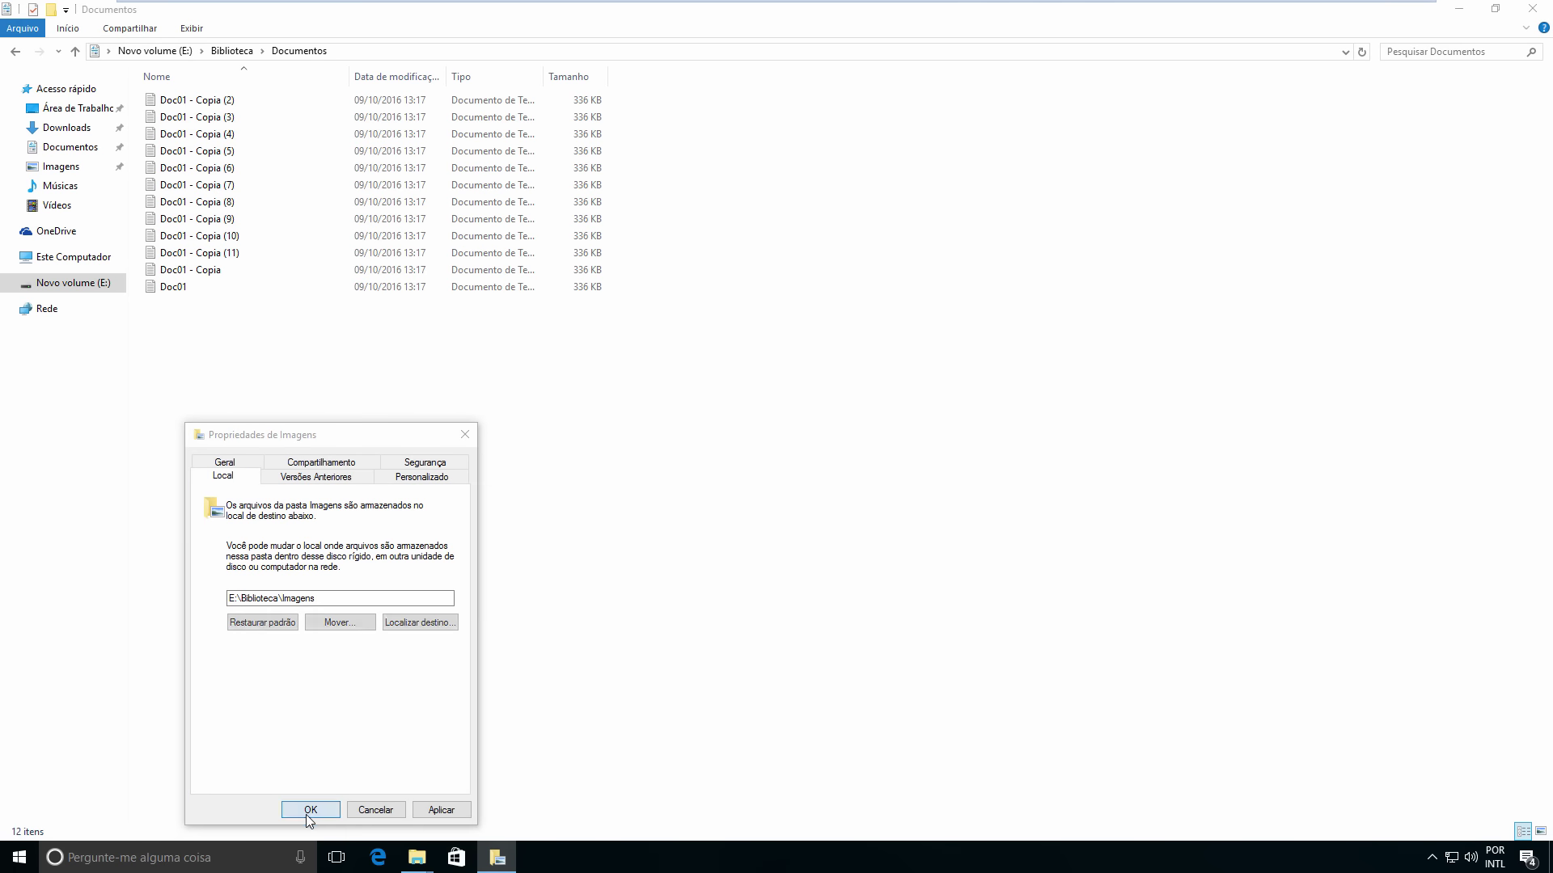
pyautogui.click(825, 455)
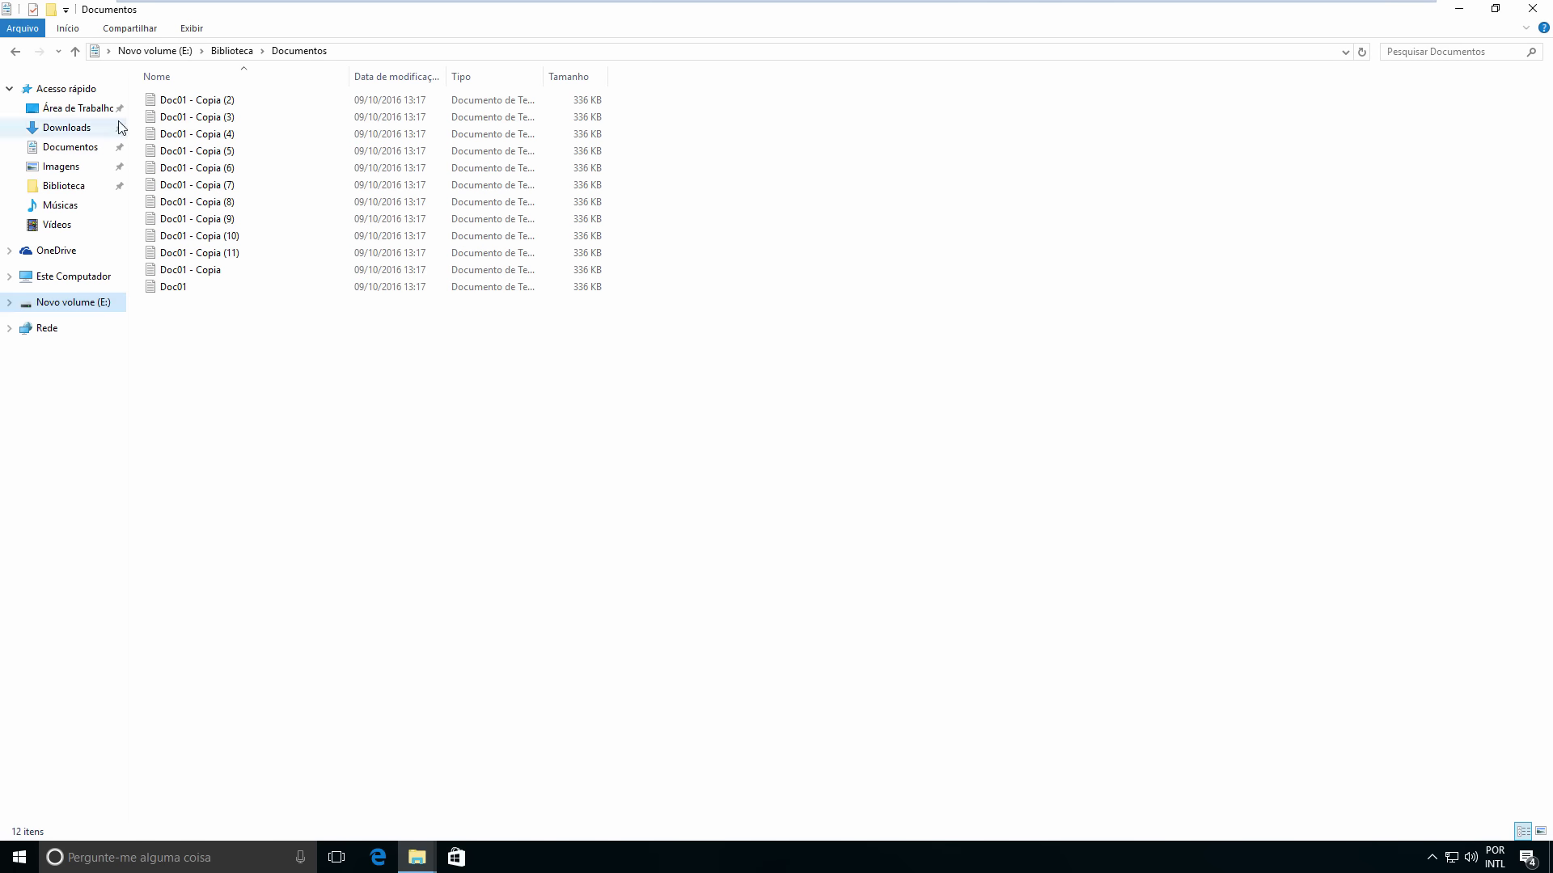
# View the contents of the relocated Documentos, Downloads and Imagens folders through quick access
pyautogui.click(65, 166)
pyautogui.click(69, 145)
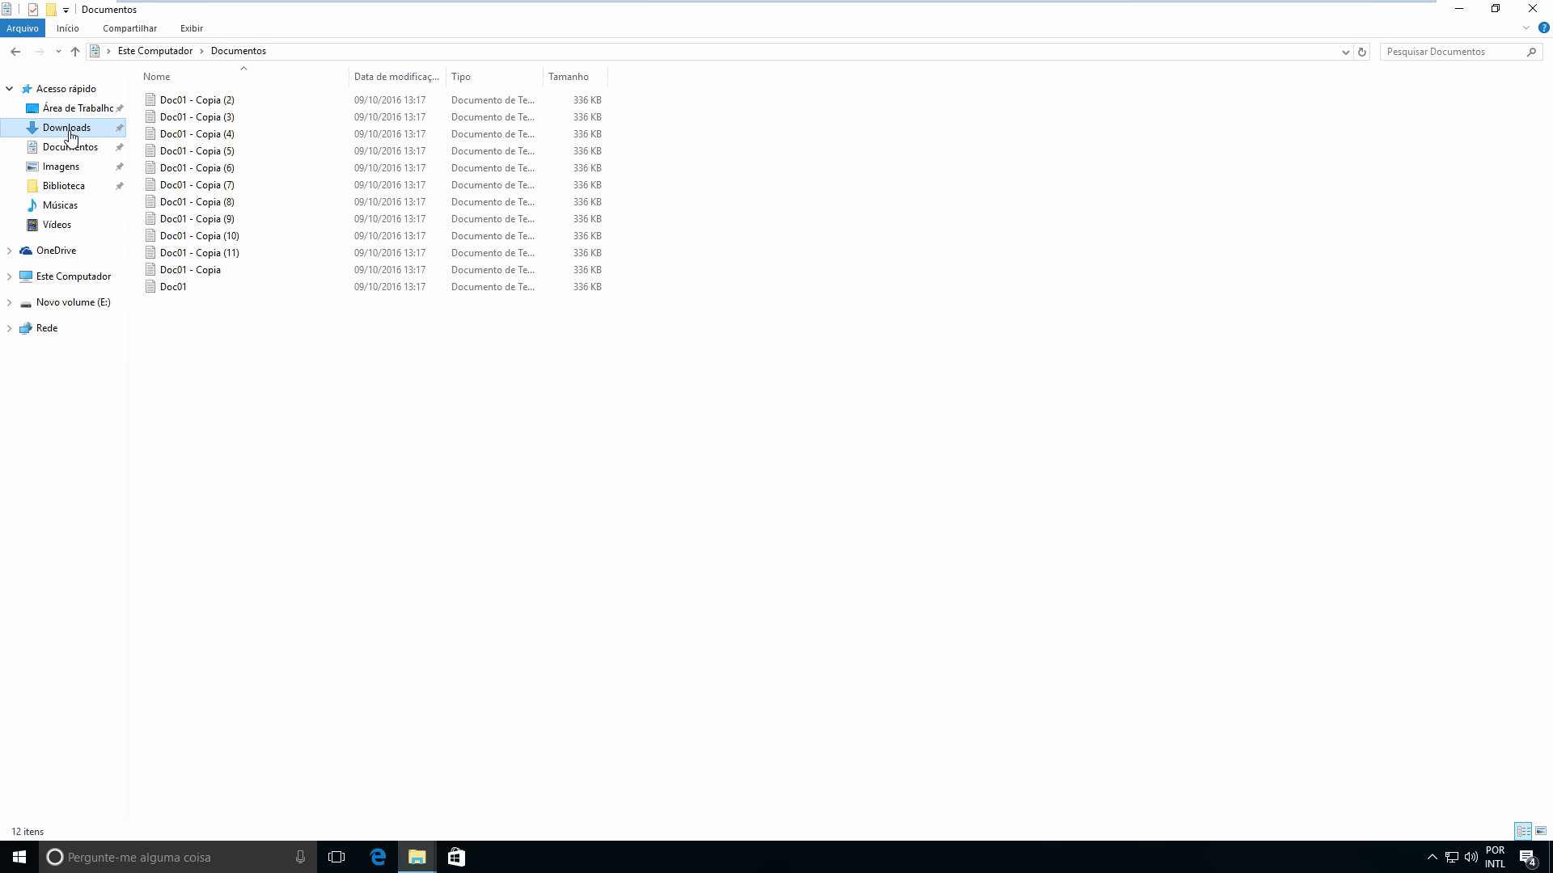
pyautogui.click(69, 132)
pyautogui.click(73, 168)
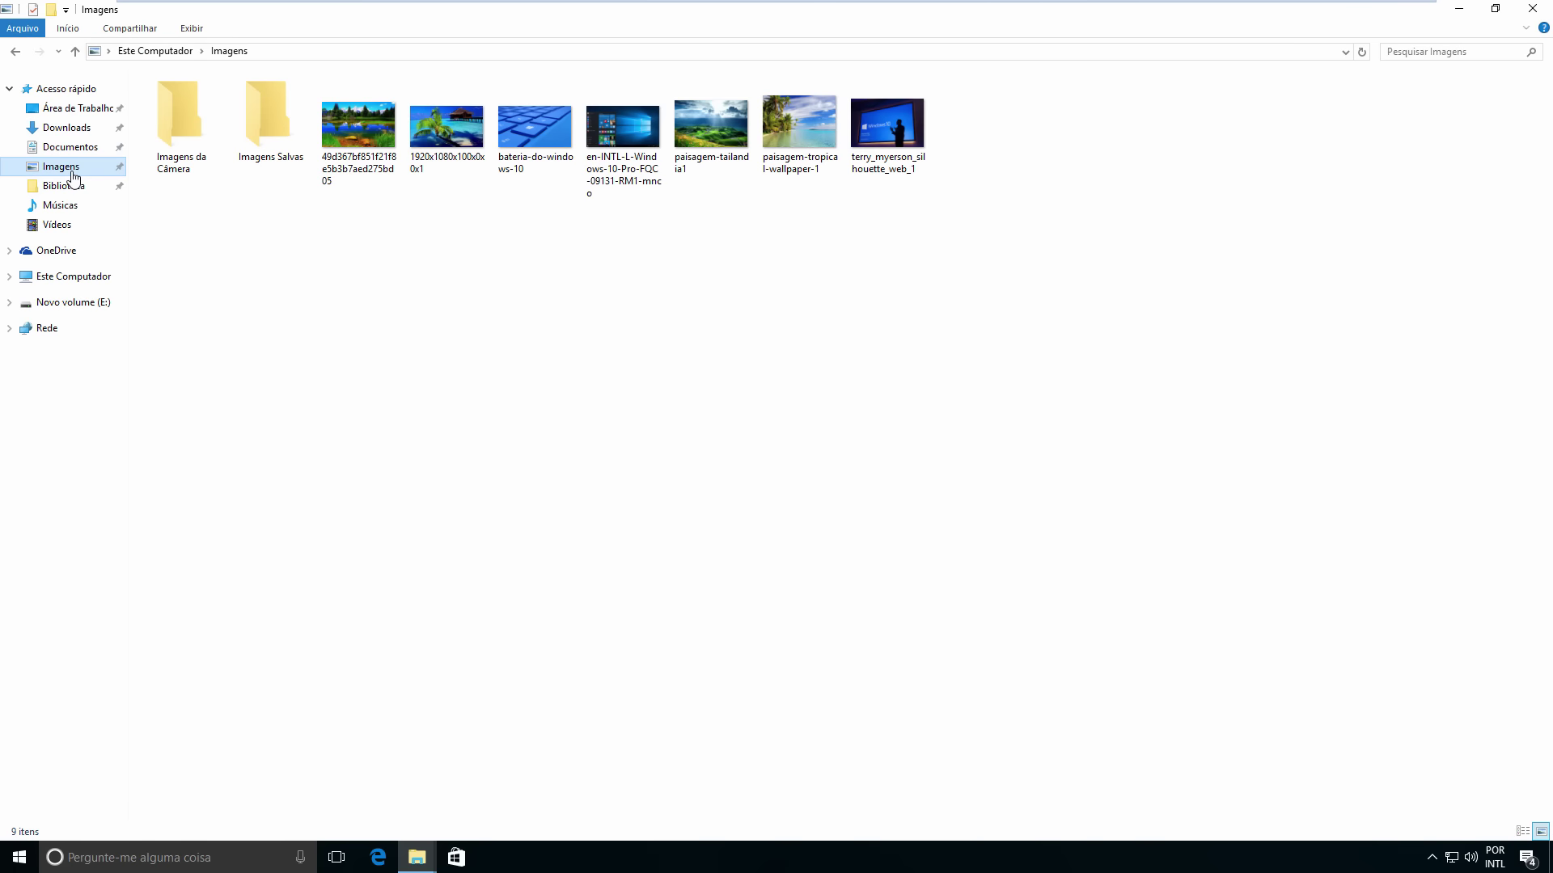
# Open Biblioteca\Imagens on Novo volume (E:) to check the moved pictures
pyautogui.click(62, 301)
pyautogui.doubleClick(186, 101)
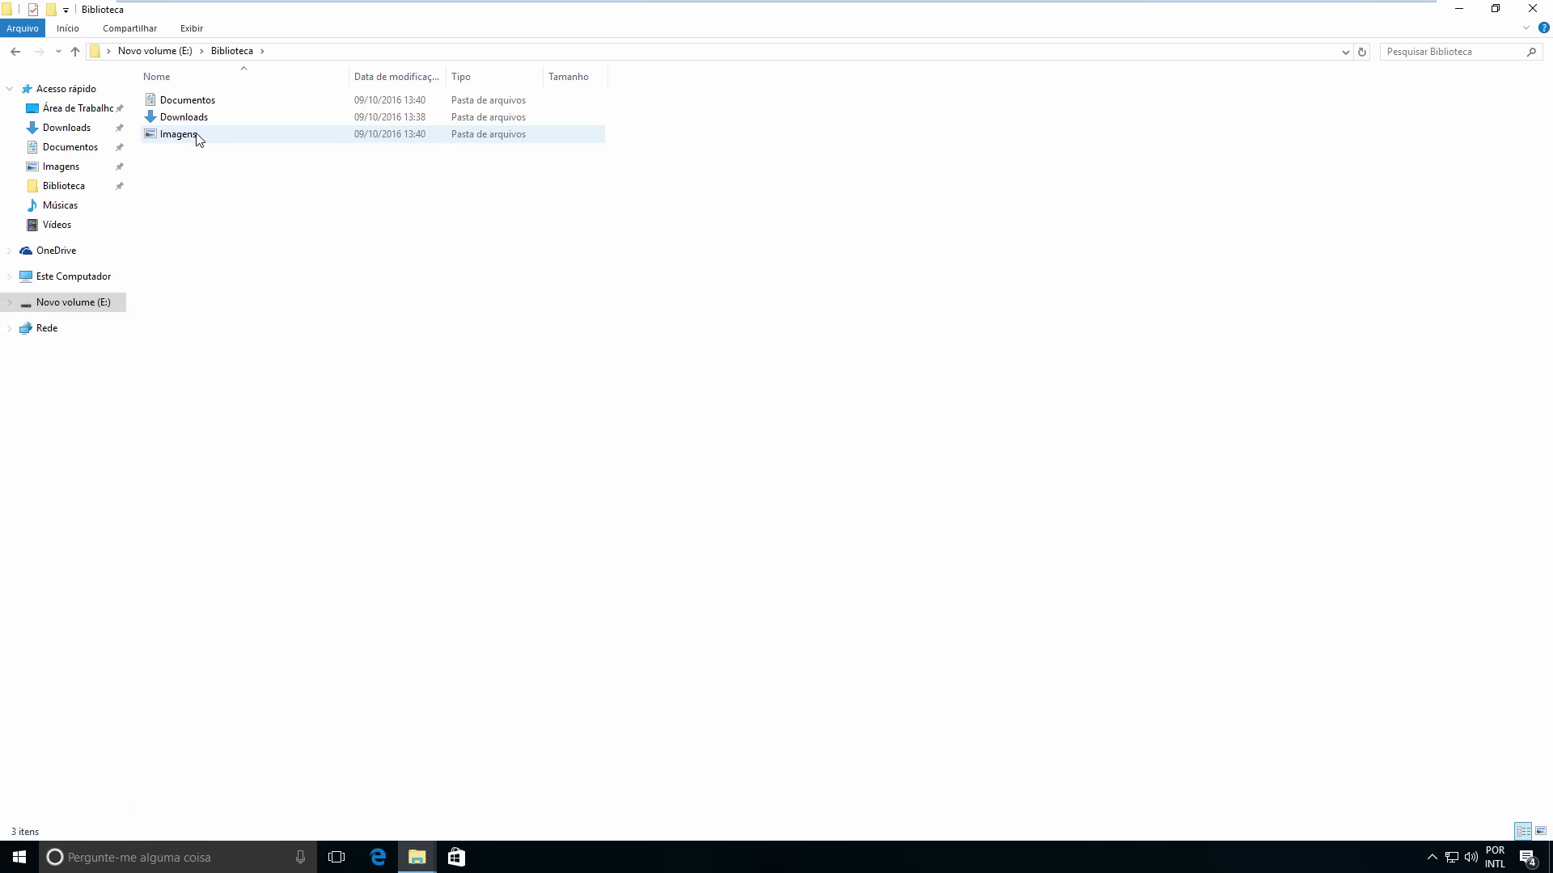
pyautogui.doubleClick(198, 138)
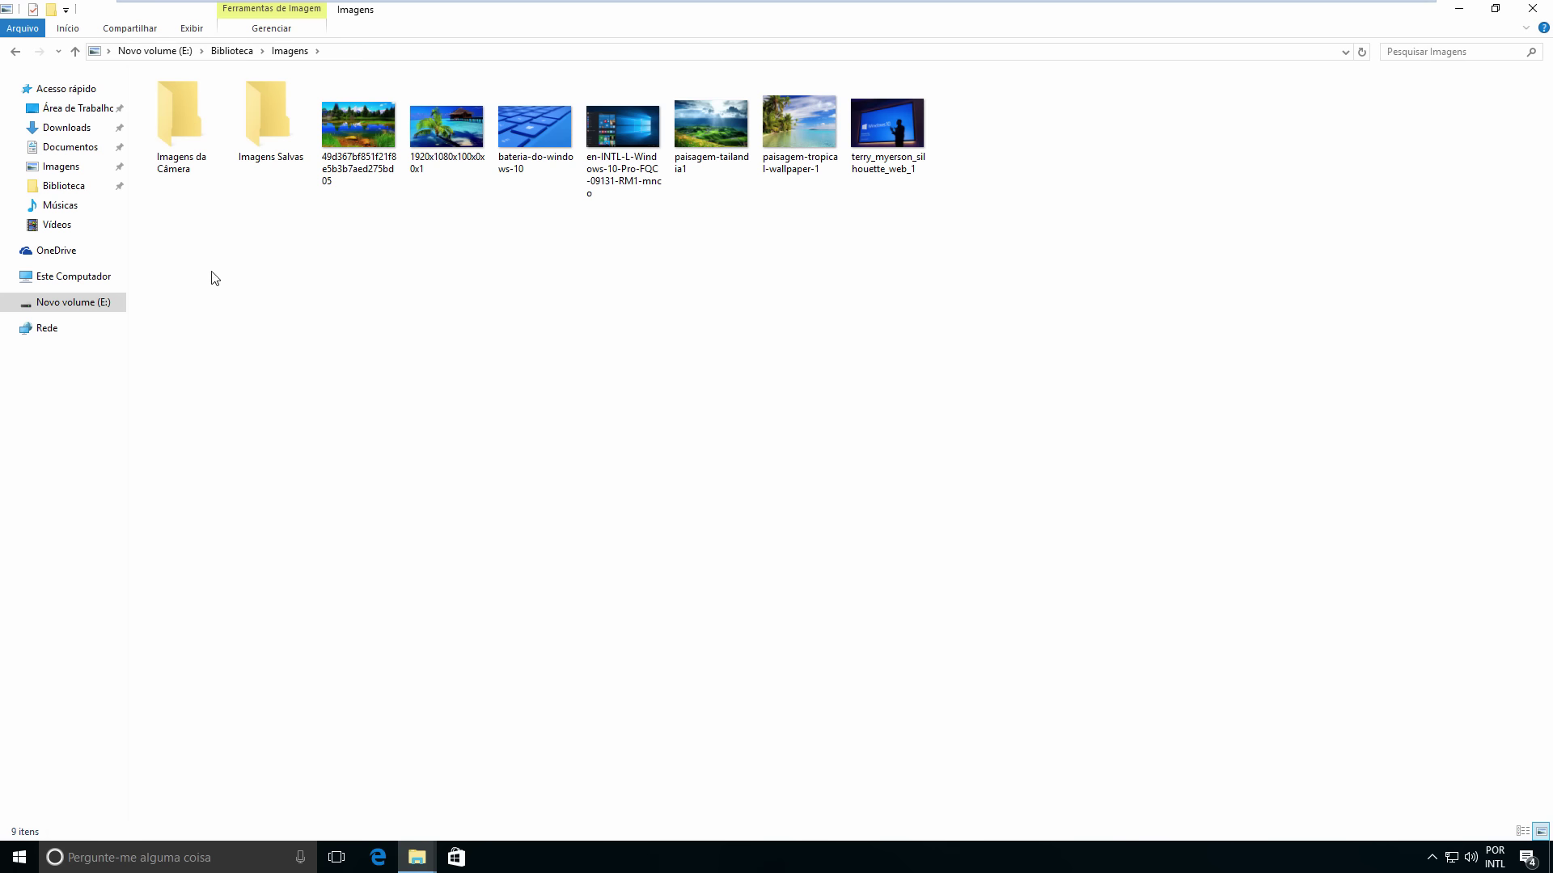
# Open the user's profile folder under Usuários on Disco Local (C:) to check which library folders remain there
pyautogui.click(76, 278)
pyautogui.click(253, 199)
pyautogui.doubleClick(253, 199)
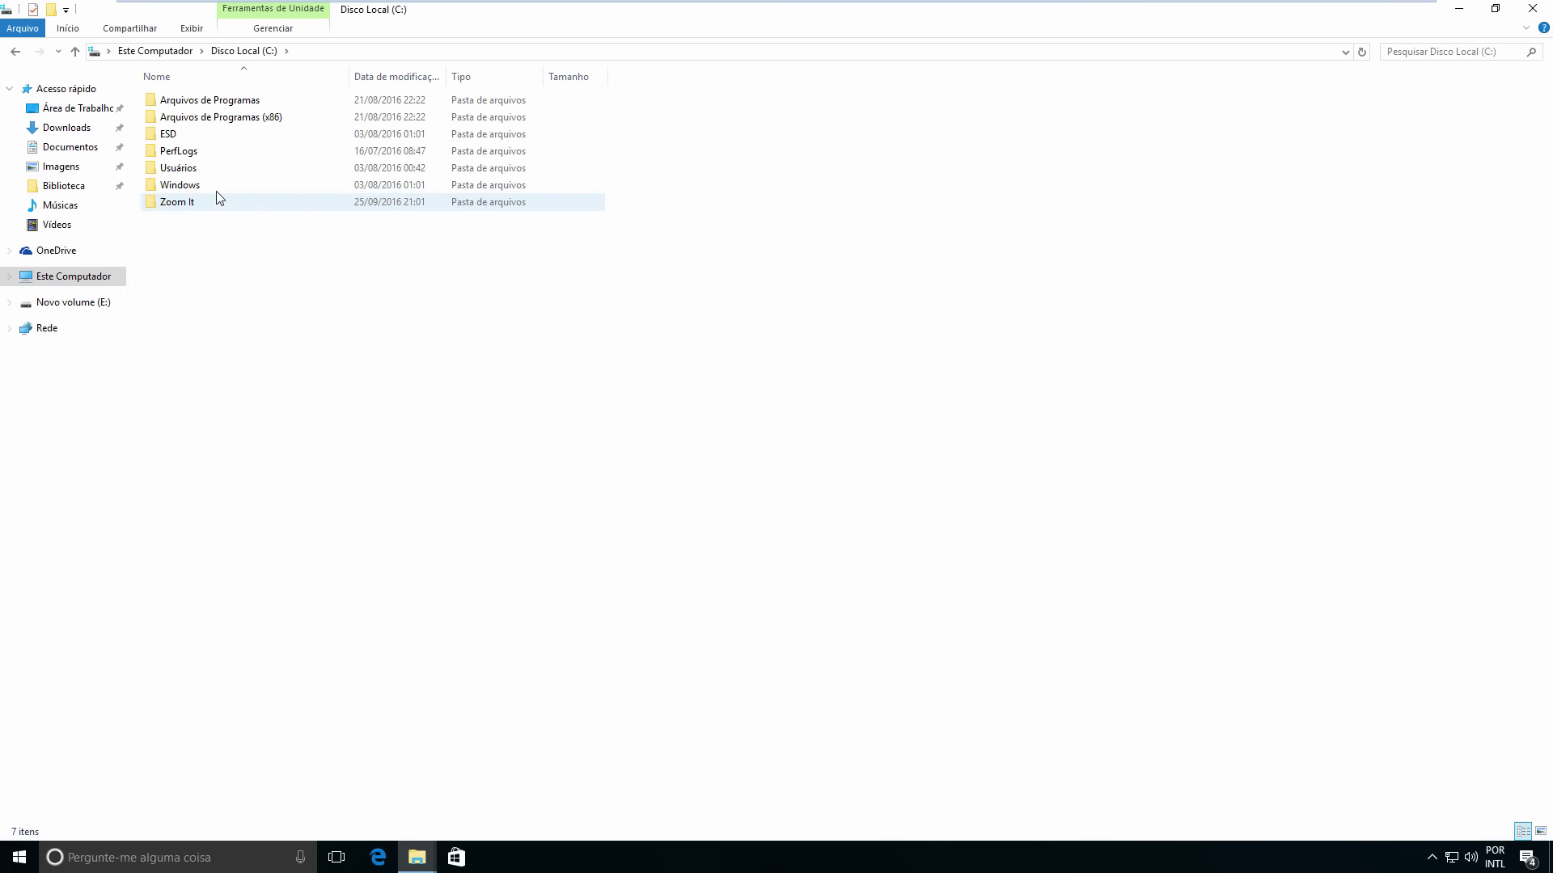
pyautogui.doubleClick(190, 167)
pyautogui.doubleClick(190, 121)
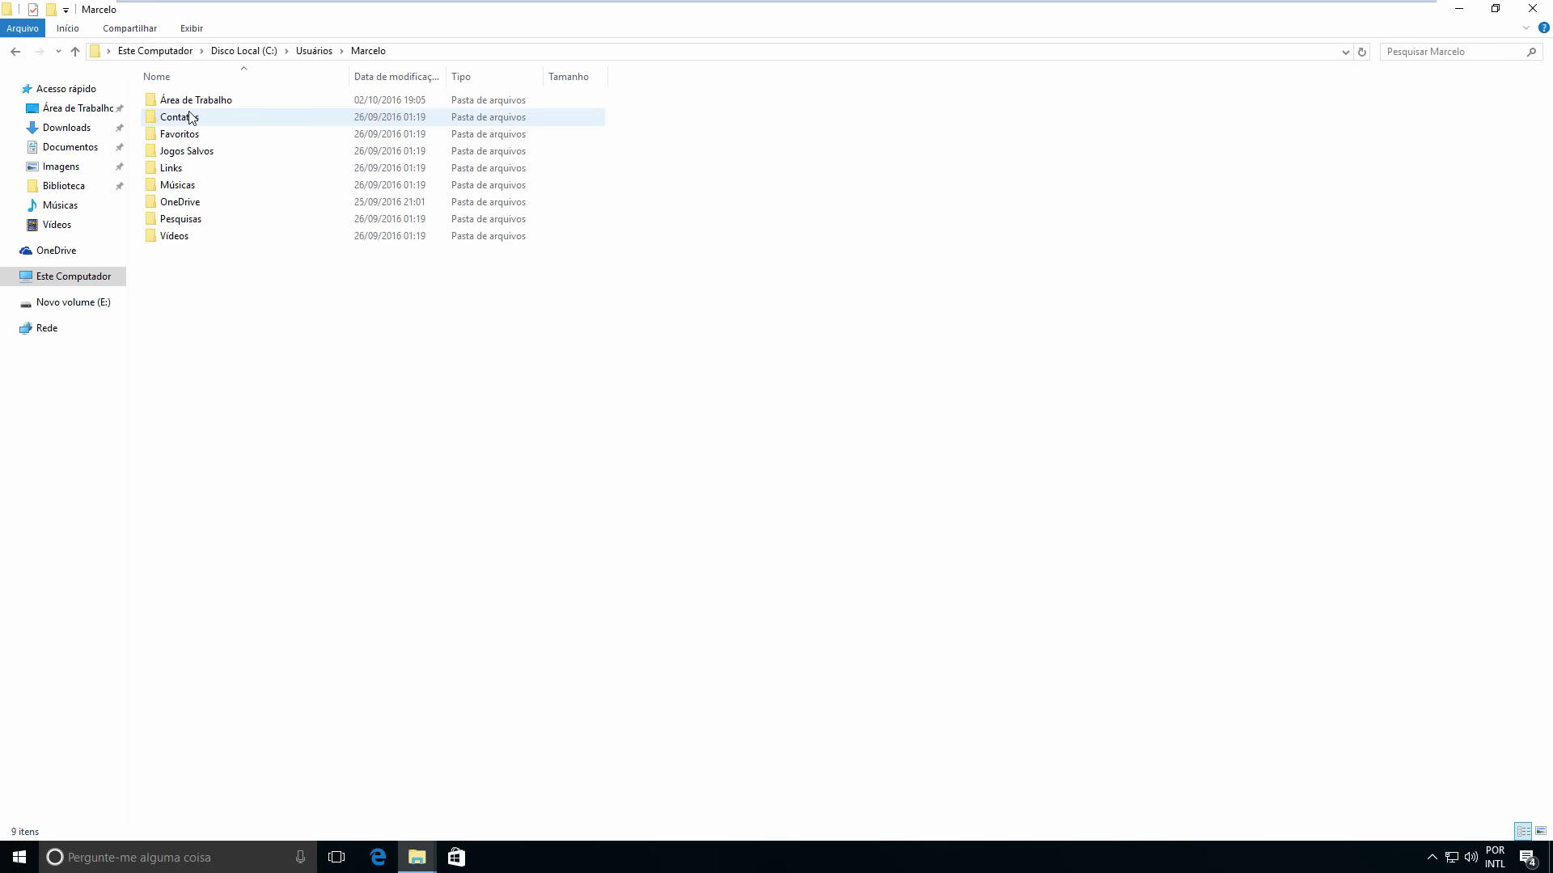